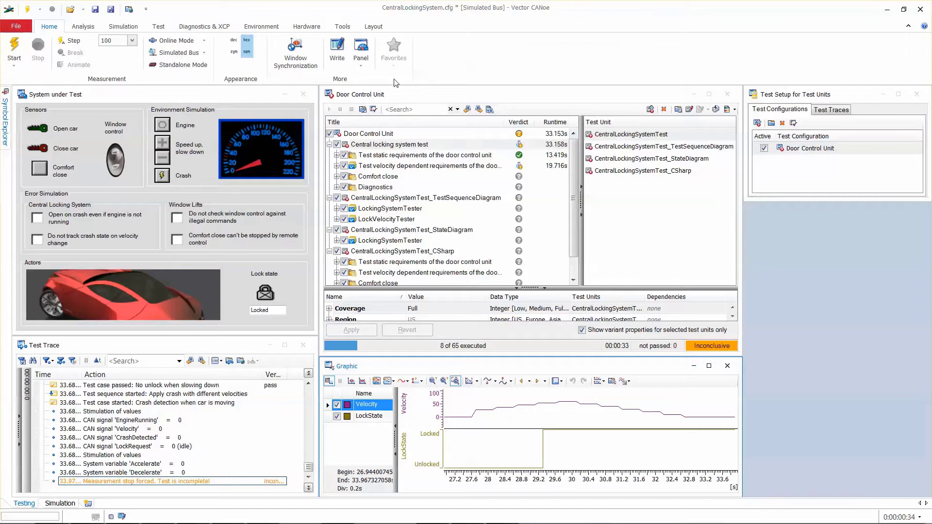
left_click(130, 14)
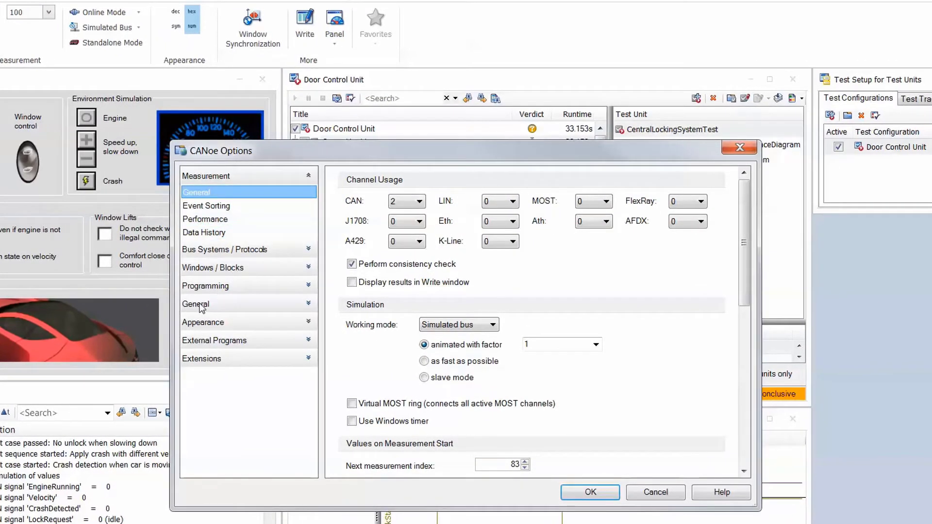
left_click(207, 305)
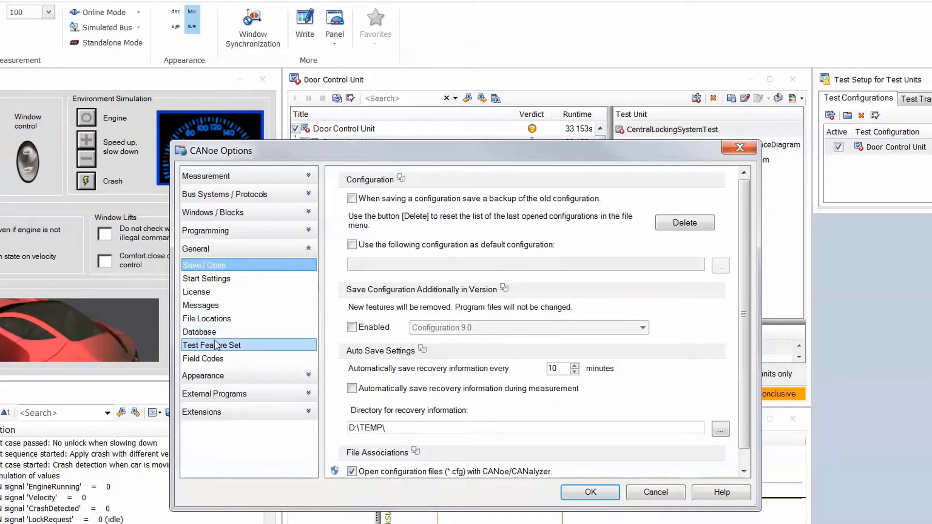
left_click(243, 347)
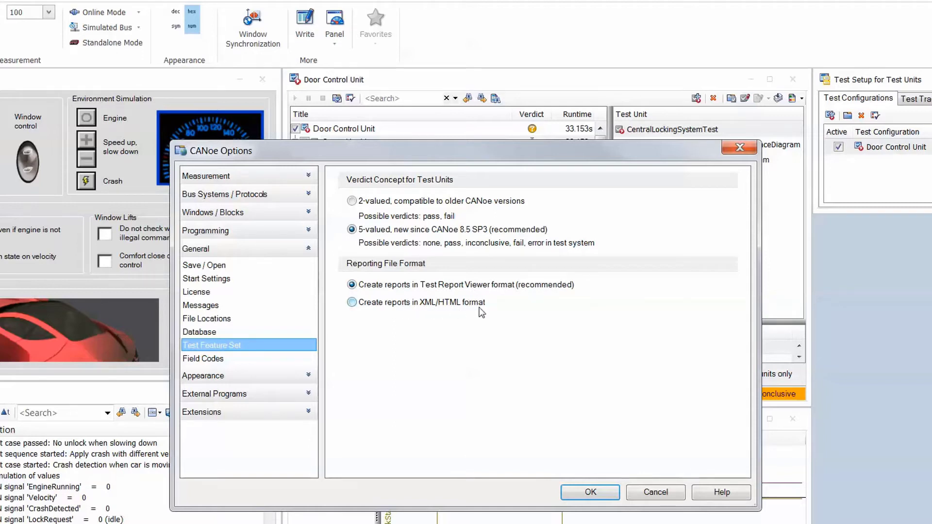
left_click(352, 302)
left_click(352, 285)
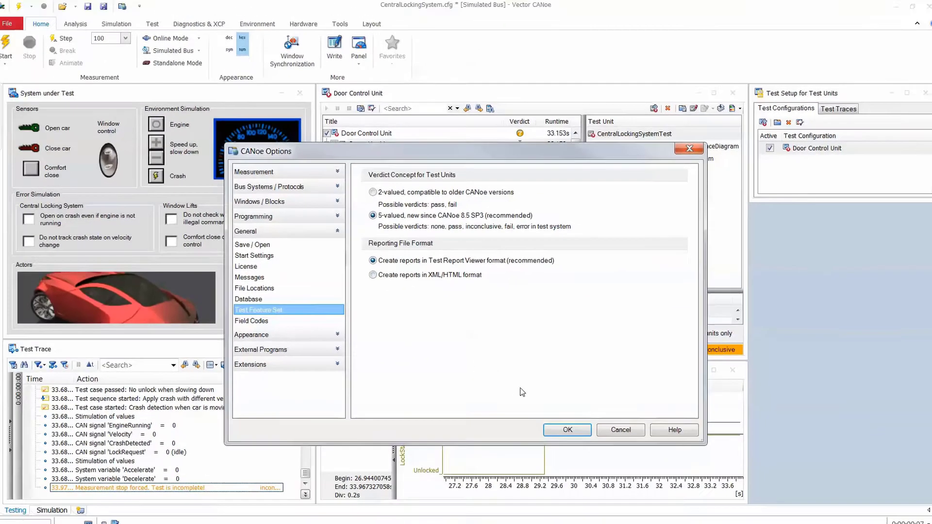
left_click(568, 430)
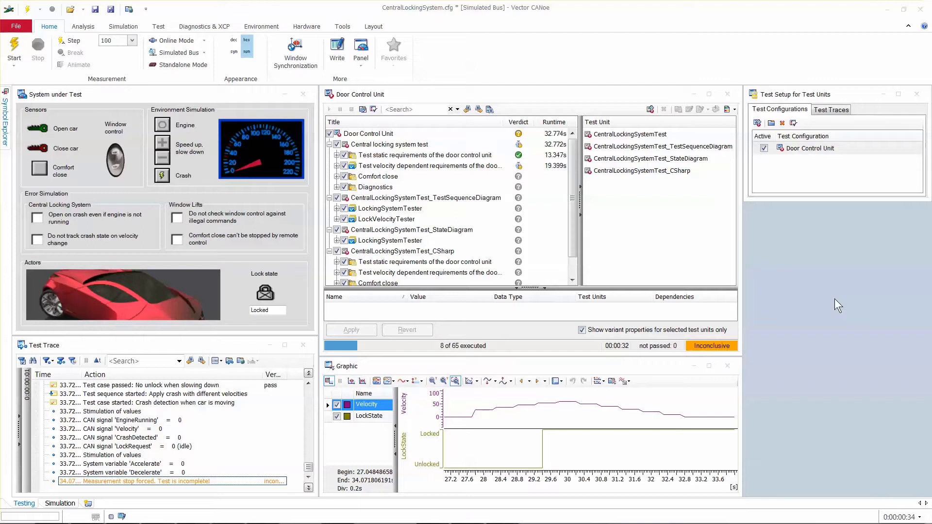
Start the measurement, run all Door Control Unit tests, and open the resulting test report
left_click(14, 48)
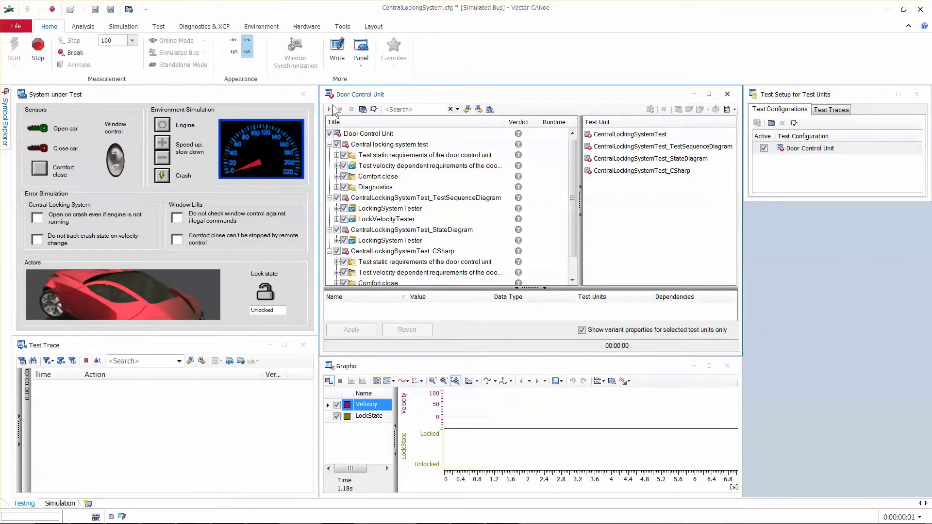
left_click(329, 109)
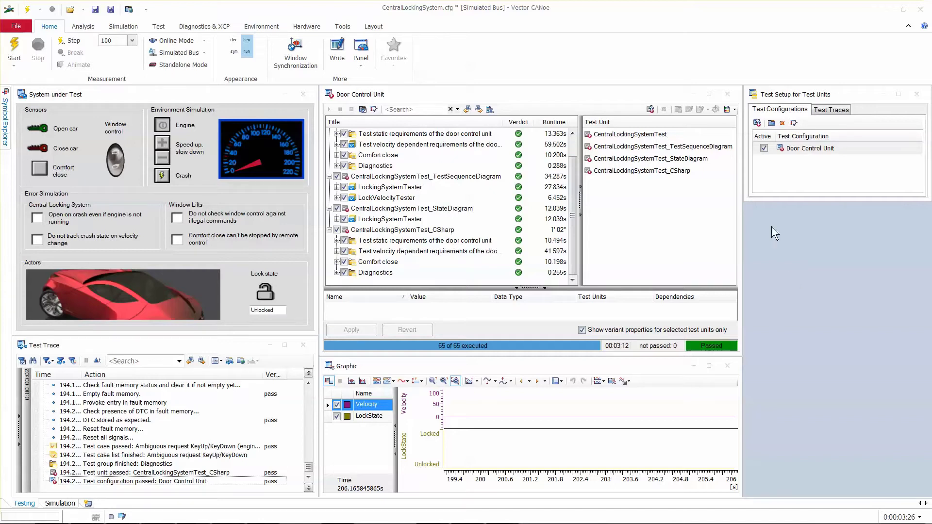
left_click(727, 110)
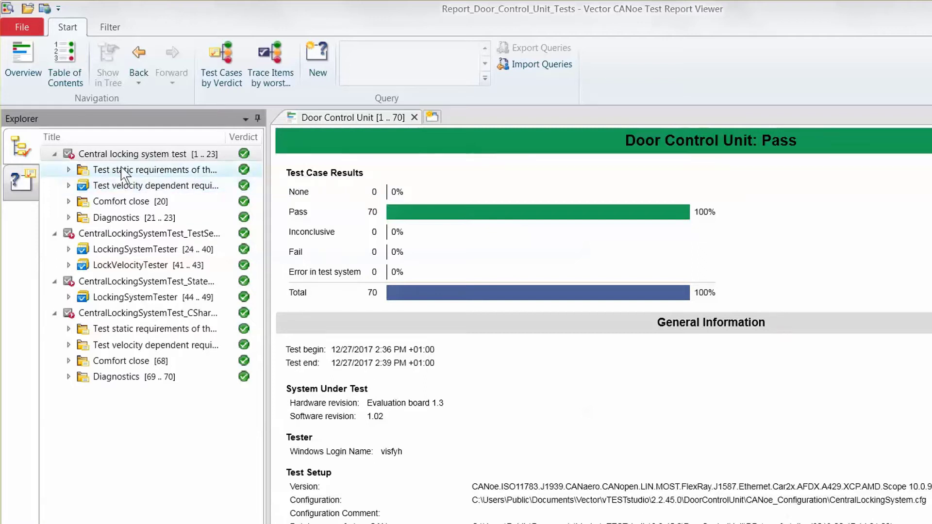
Expand the static requirements group, view Lock statically, then go back to the Door Control Unit overview
left_click(68, 169)
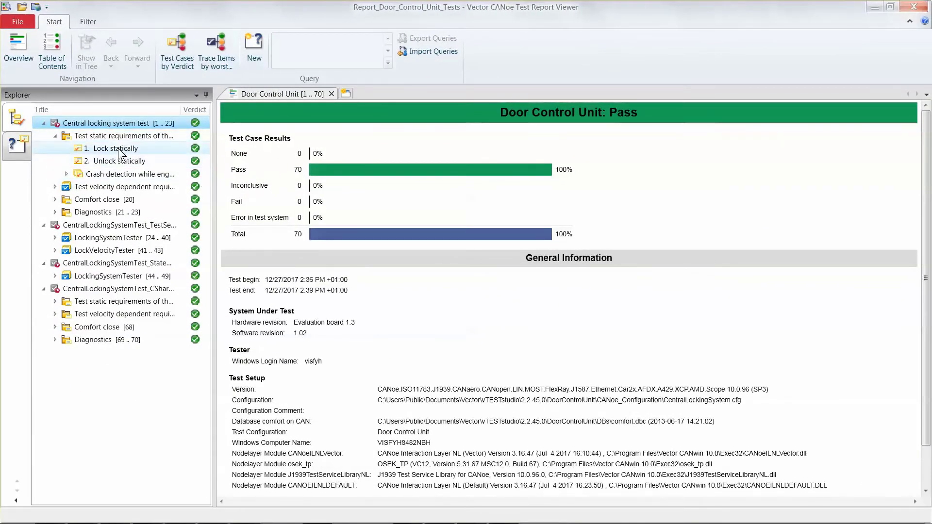
left_click(118, 148)
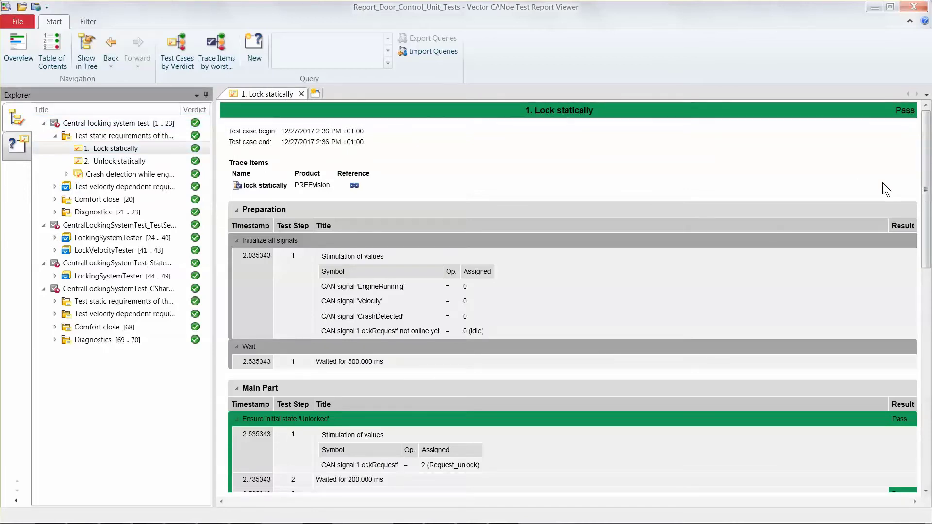
key("alt+Left")
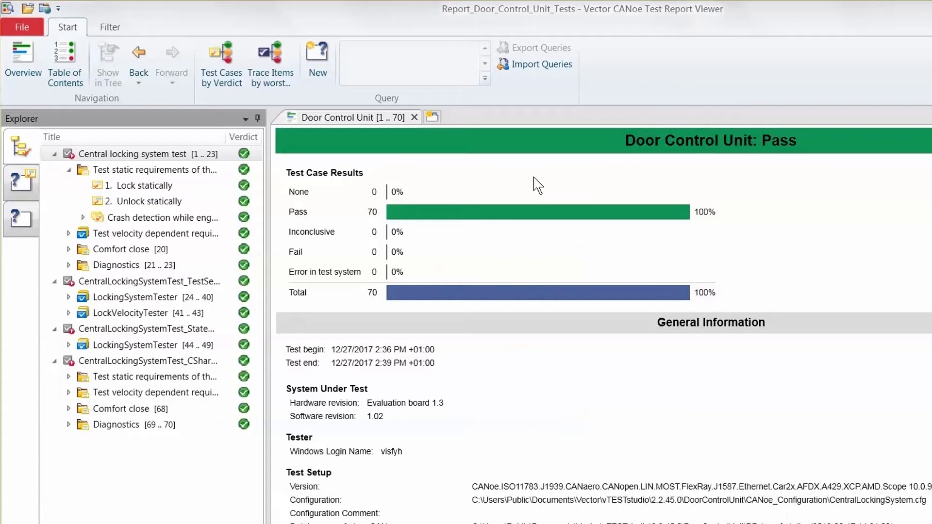
Open two empty report tabs and fill the new one with the report's Table of Contents
left_click(432, 118)
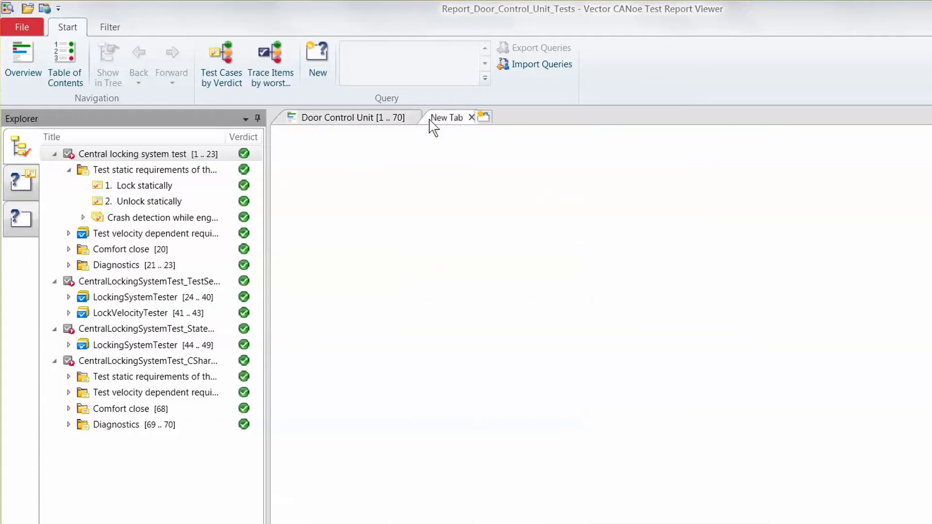
left_click(500, 117)
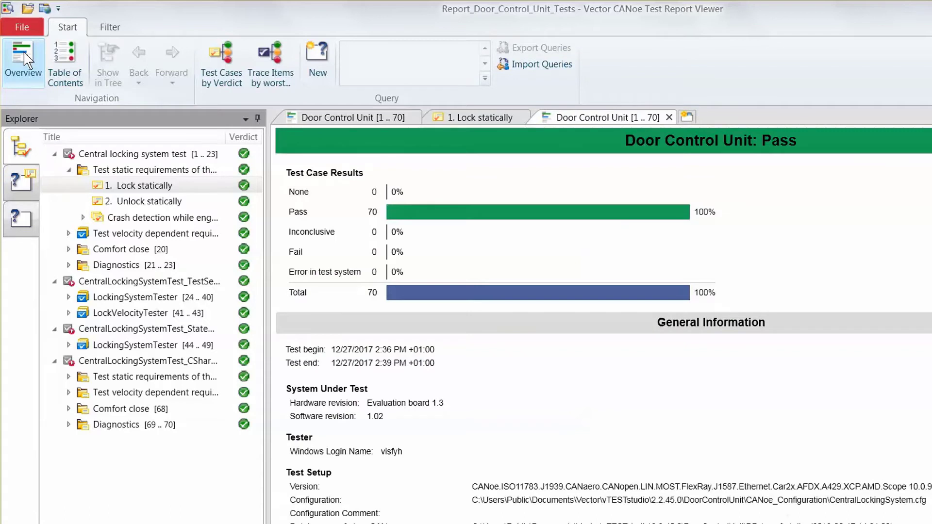
left_click(69, 46)
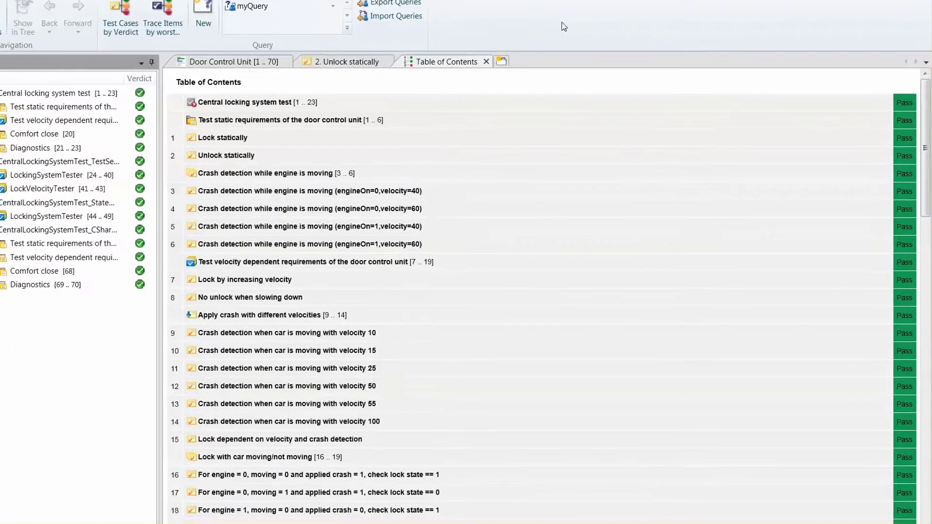
left_click_drag(394, 30, 552, 303)
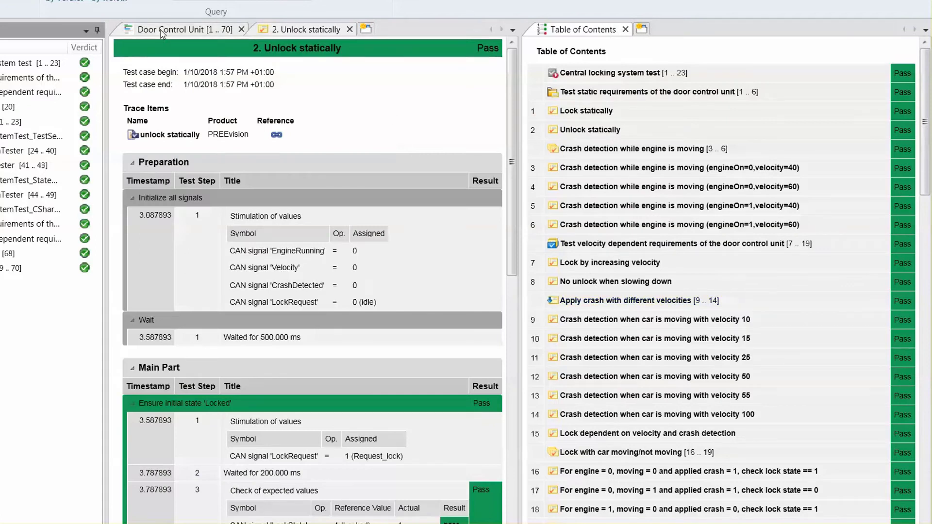
left_click_drag(162, 33, 320, 328)
left_click_drag(511, 77, 521, 128)
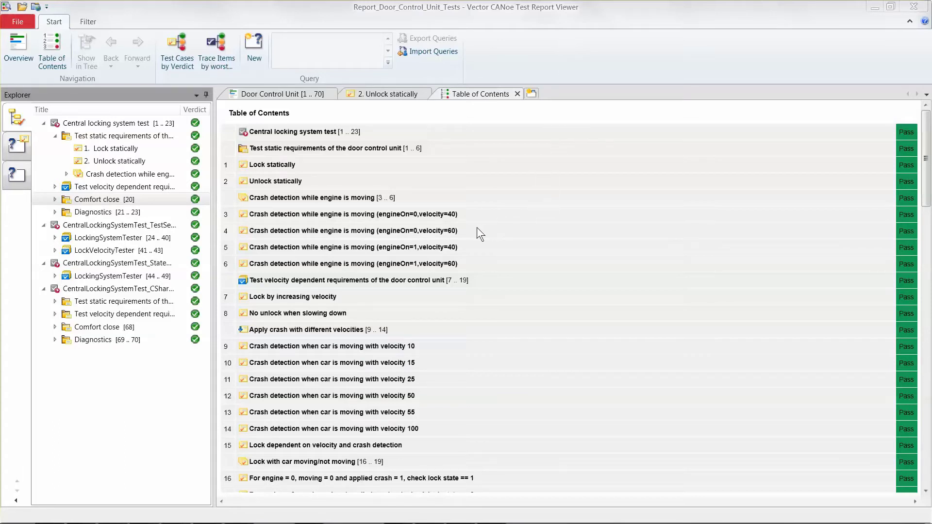
left_click(285, 182)
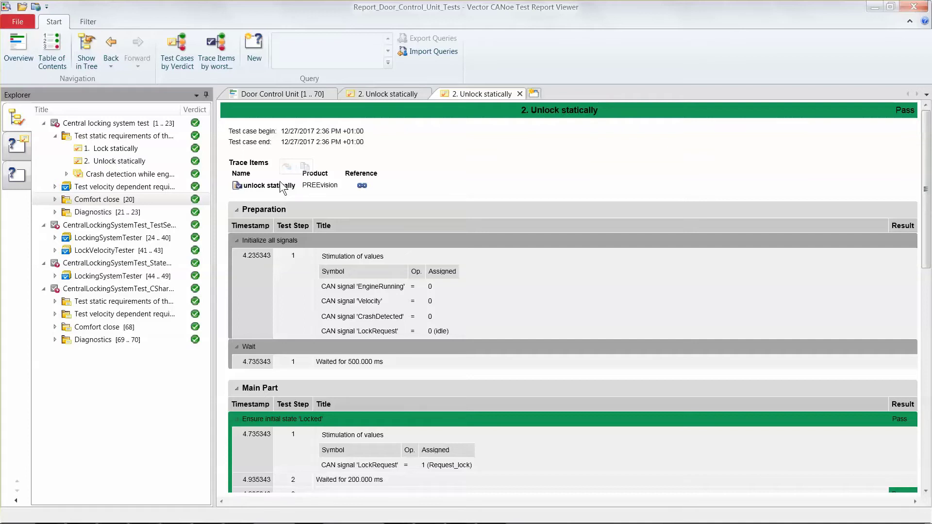
left_click(117, 50)
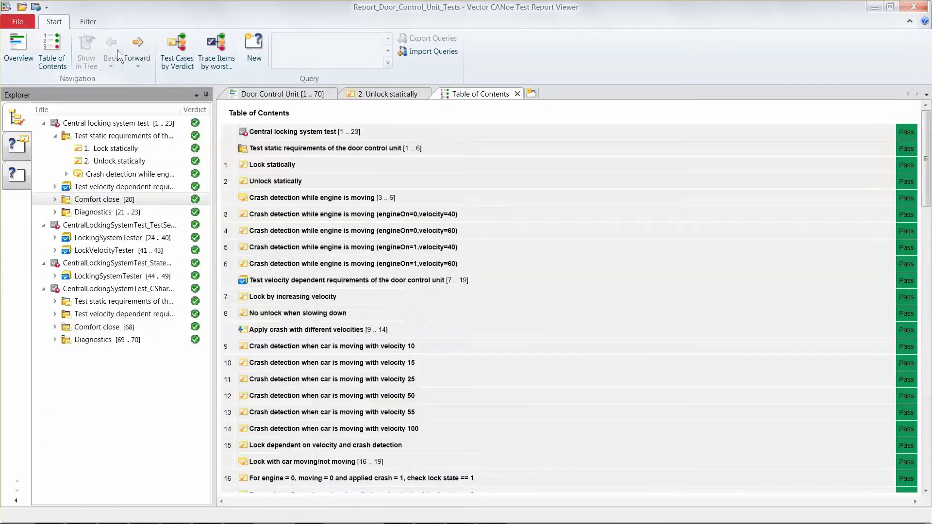
left_click(136, 45)
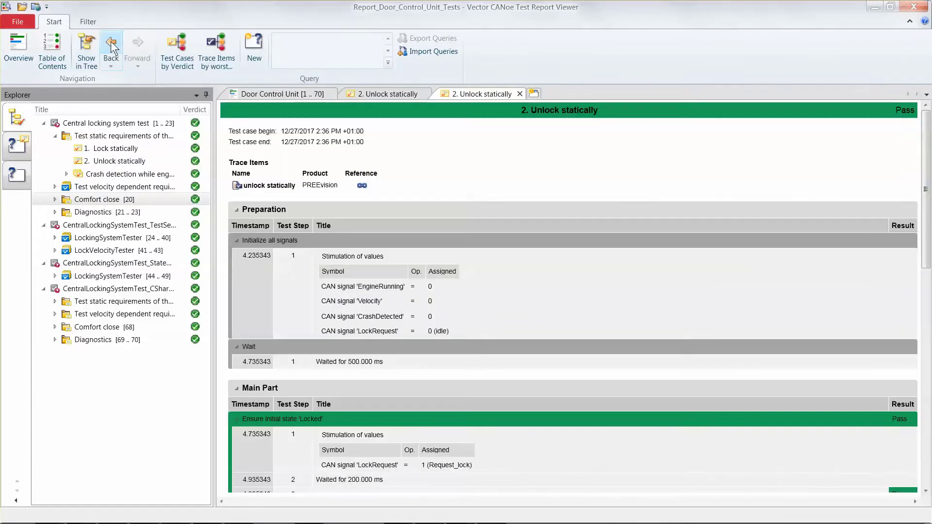
left_click(111, 42)
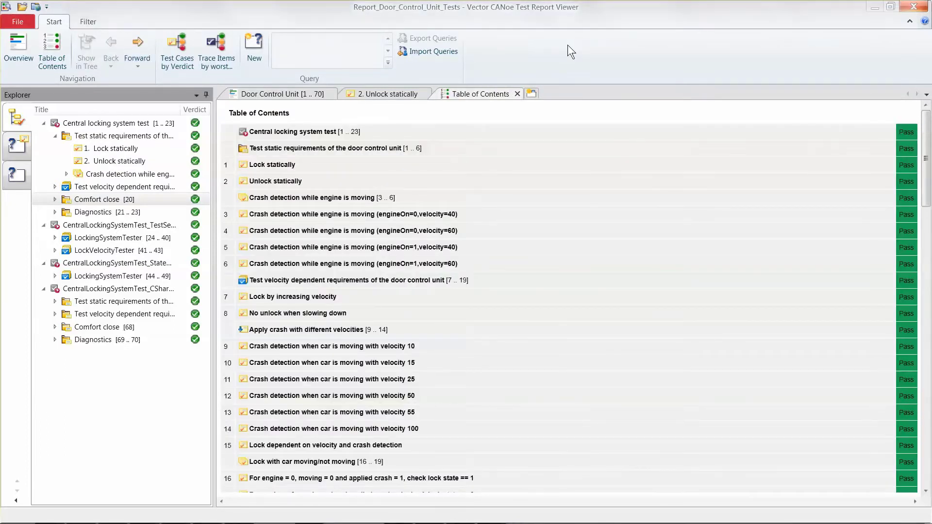
key("ctrl")
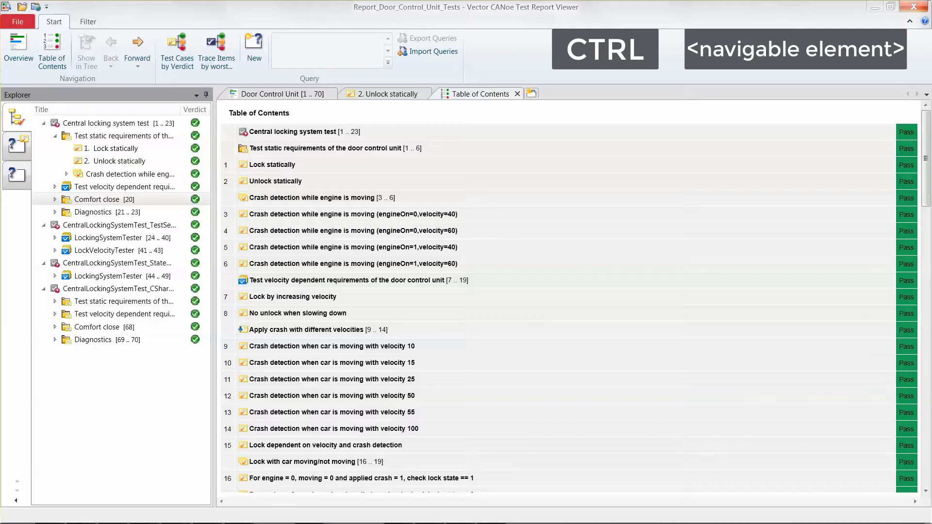
Open the Lock statically test case in a new tab from the Table of Contents
left_click(263, 166, "ctrl")
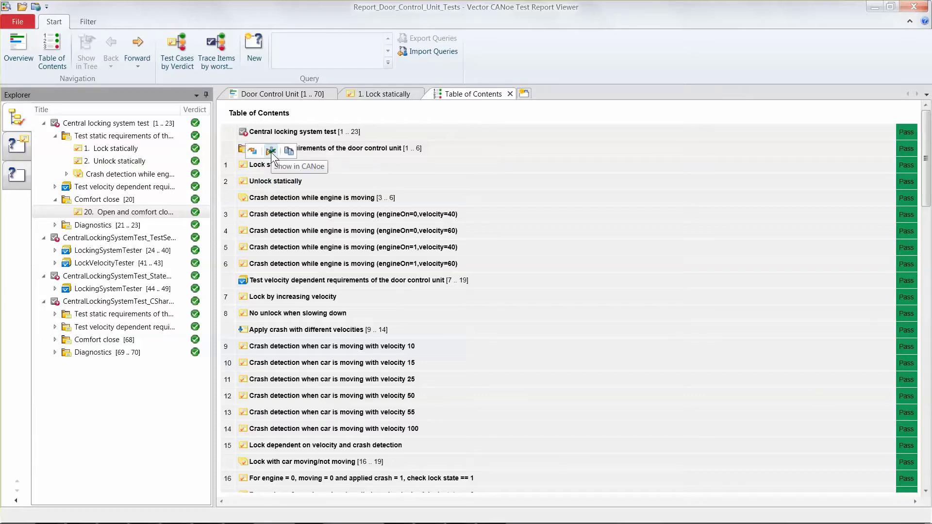
Show Lock statically in CANoe's test tree, then reopen its test case page in the Report Viewer
left_click(271, 152)
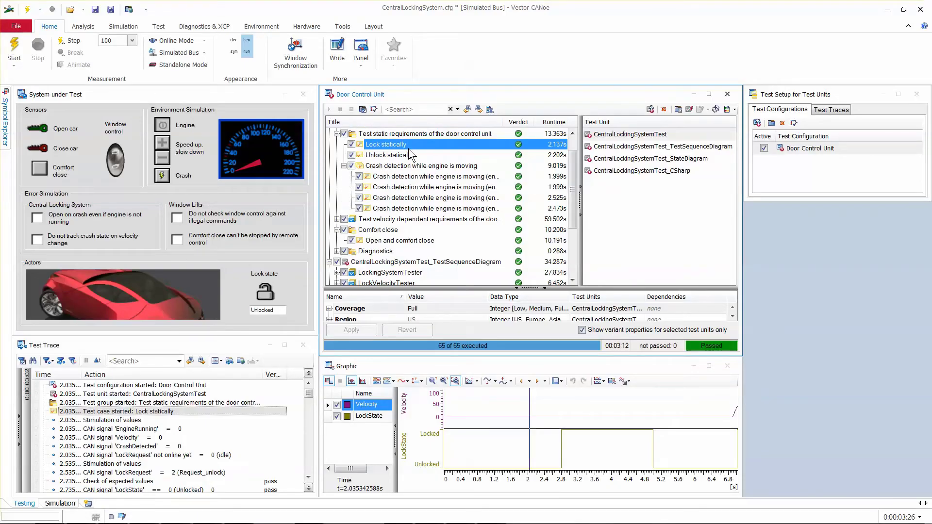
key("alt+Tab")
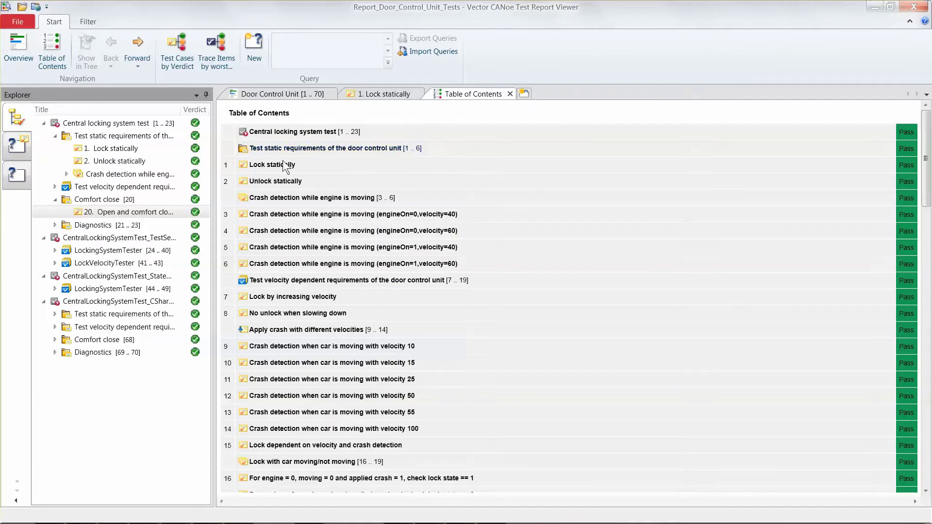
left_click(268, 166)
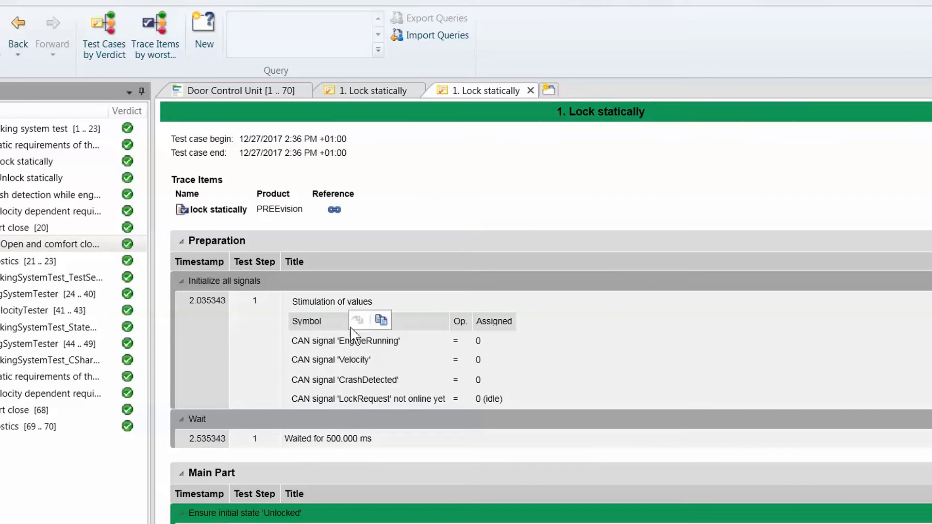
Copy the stimulation values table, then group test cases by verdict and expand the 70-case Pass group
left_click(381, 321)
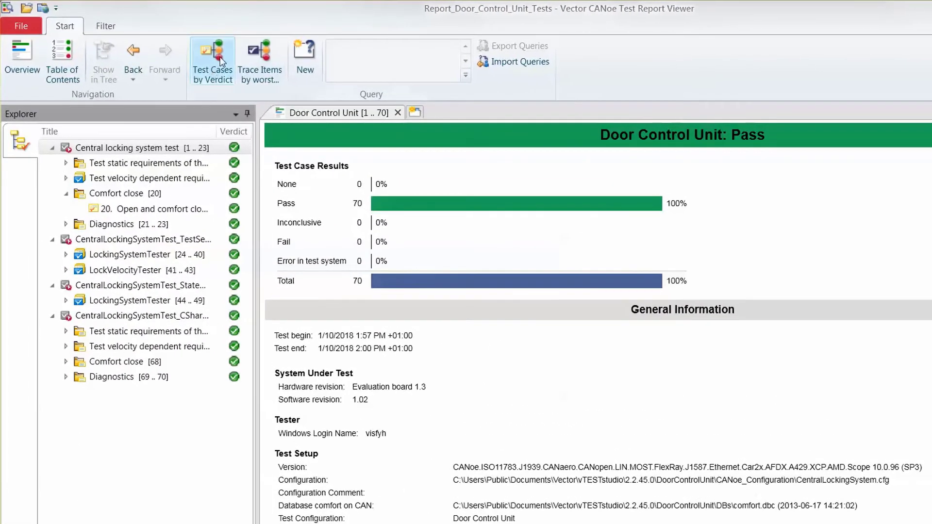
left_click(183, 50)
left_click(46, 176)
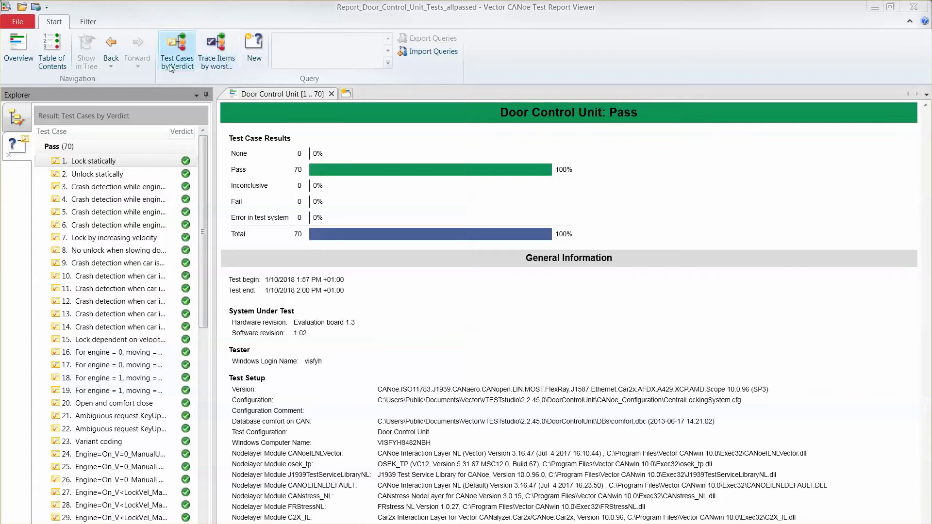
Open Report_Door_Control_Unit_Tests.vtestreport through File > Open
left_click(22, 7)
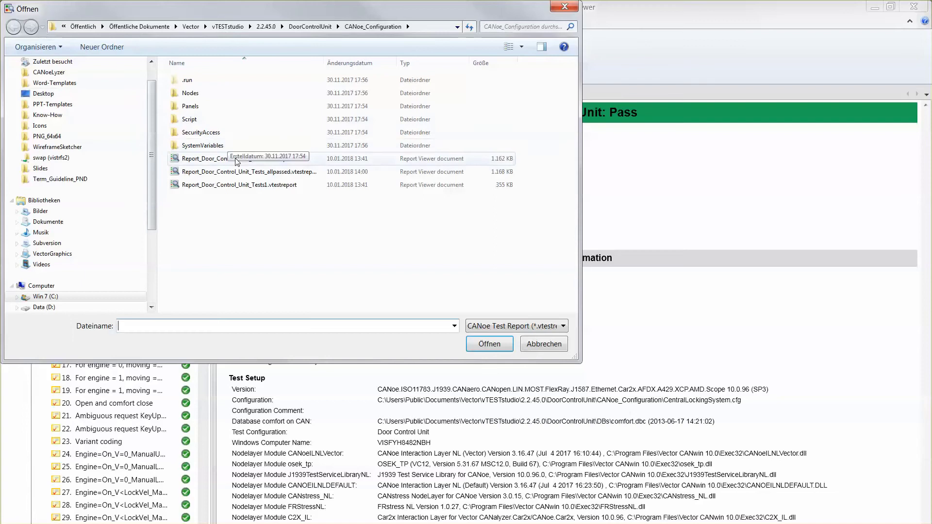
double_click(249, 171)
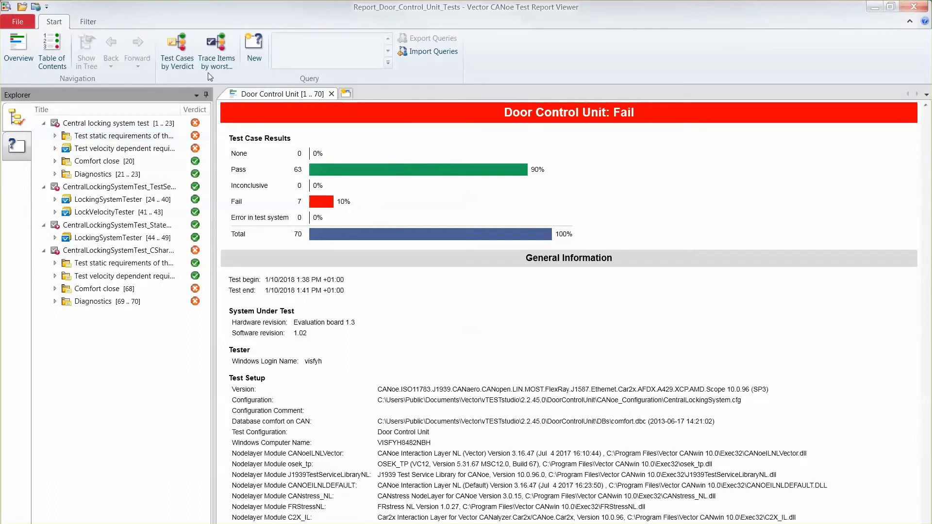
Group trace items by worst verdict, expand Pass and Fail, and view lock statically, crash detection, no unlock, and unlock statically pages
left_click(216, 60)
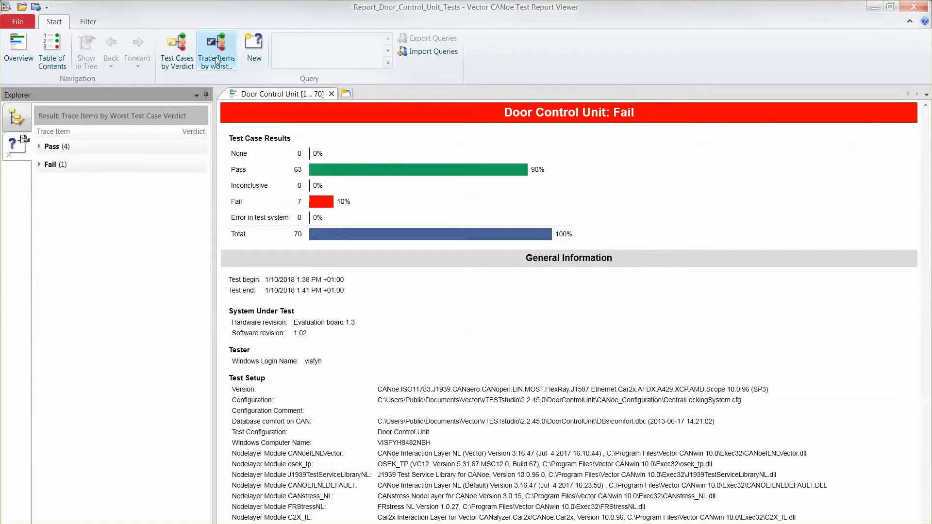
left_click(40, 147)
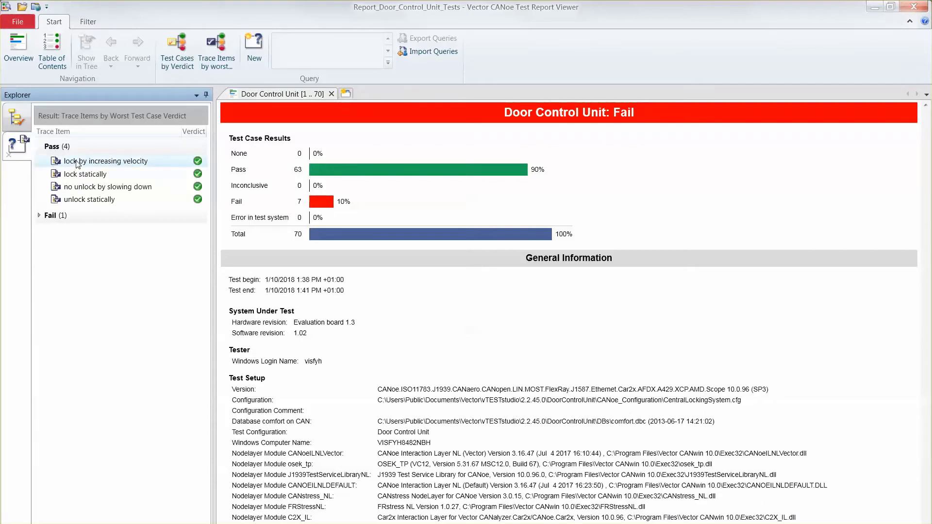
left_click(84, 174)
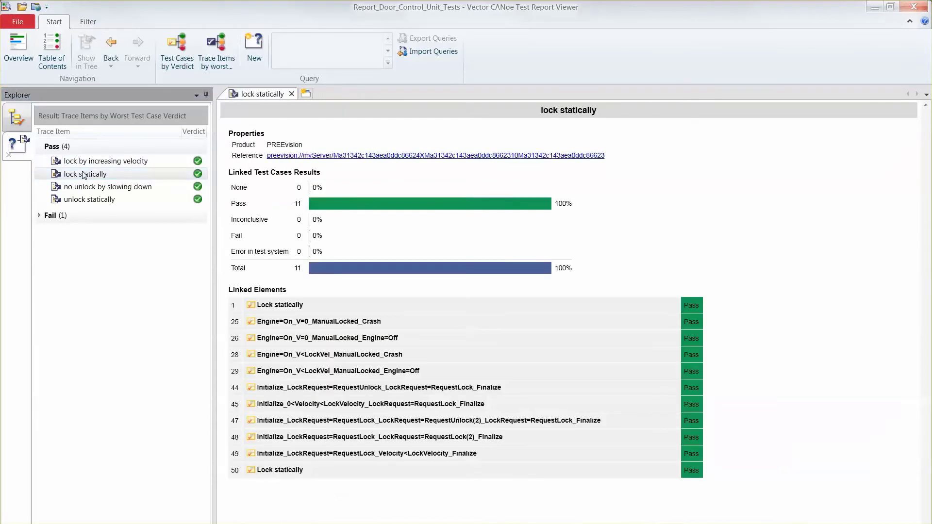
left_click(39, 216)
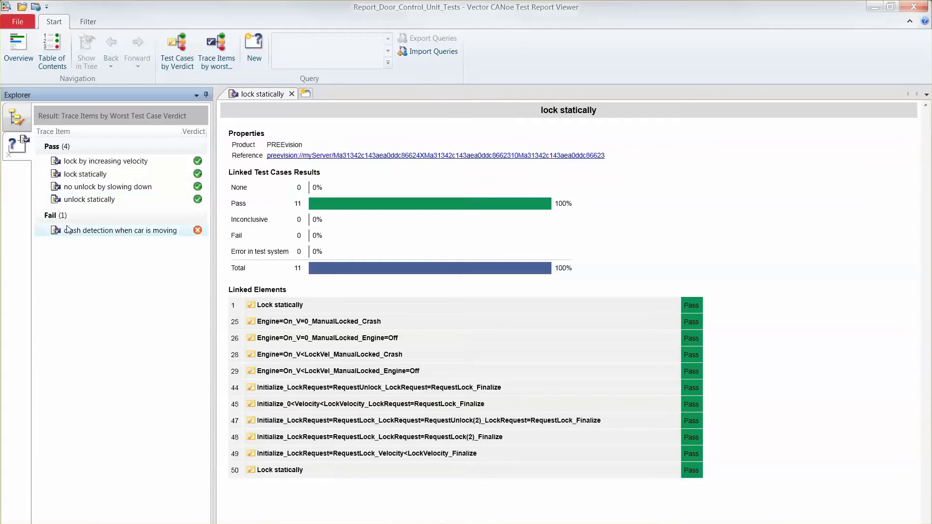
left_click(71, 231)
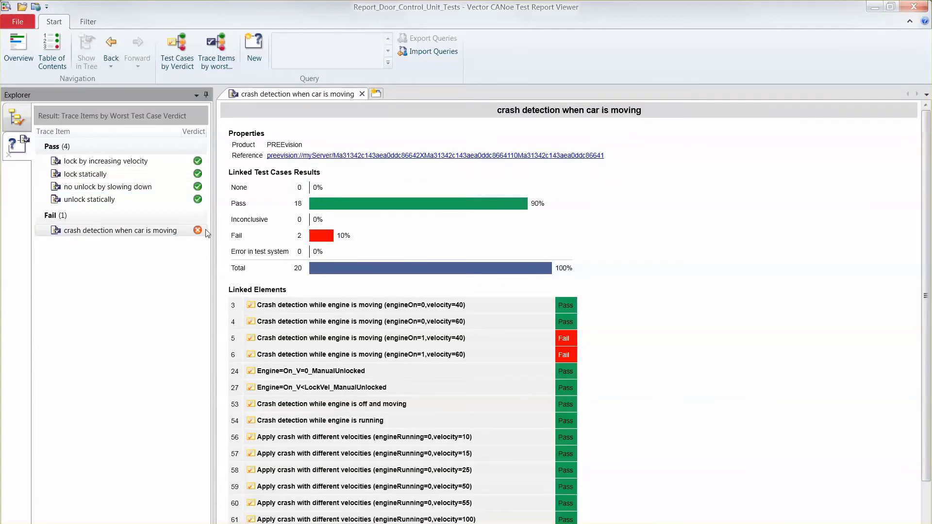
left_click(96, 188)
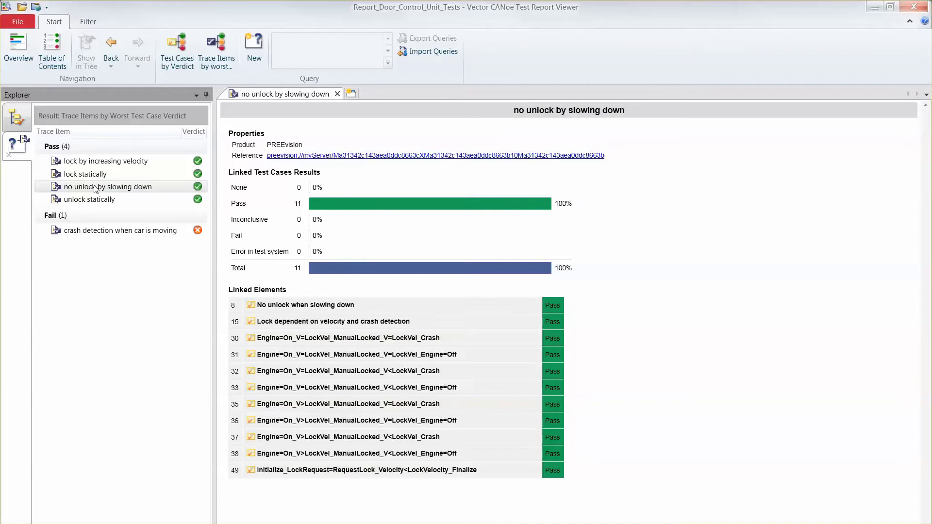
left_click(100, 201)
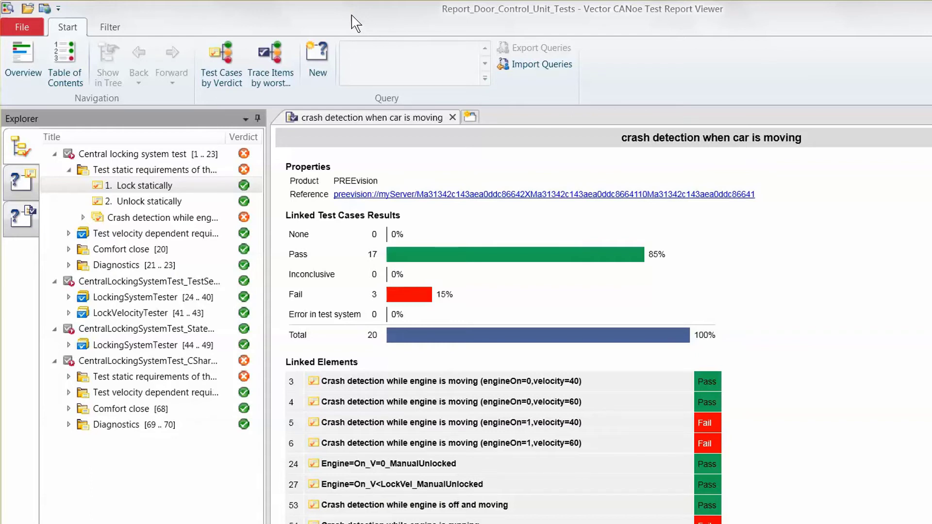
Create a new query in the Query group and pick Test Case from the Result gallery
left_click(323, 50)
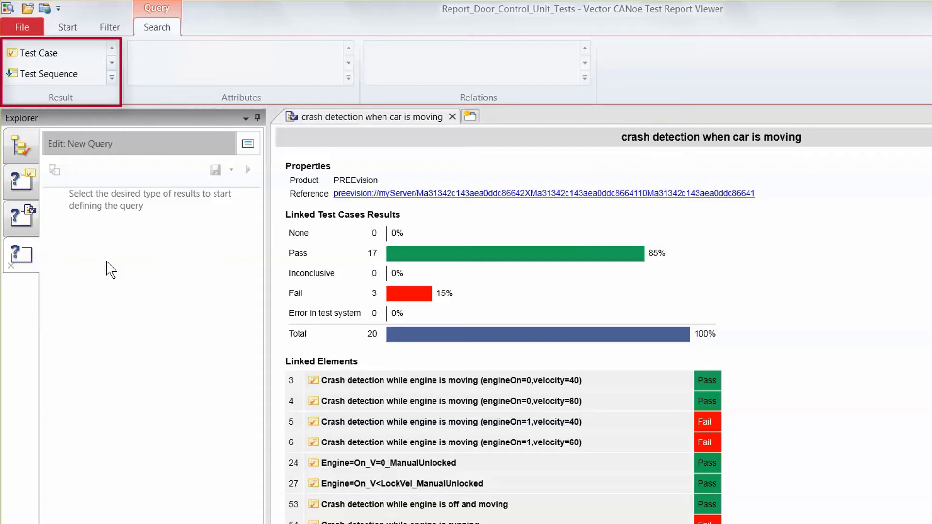
left_click(45, 50)
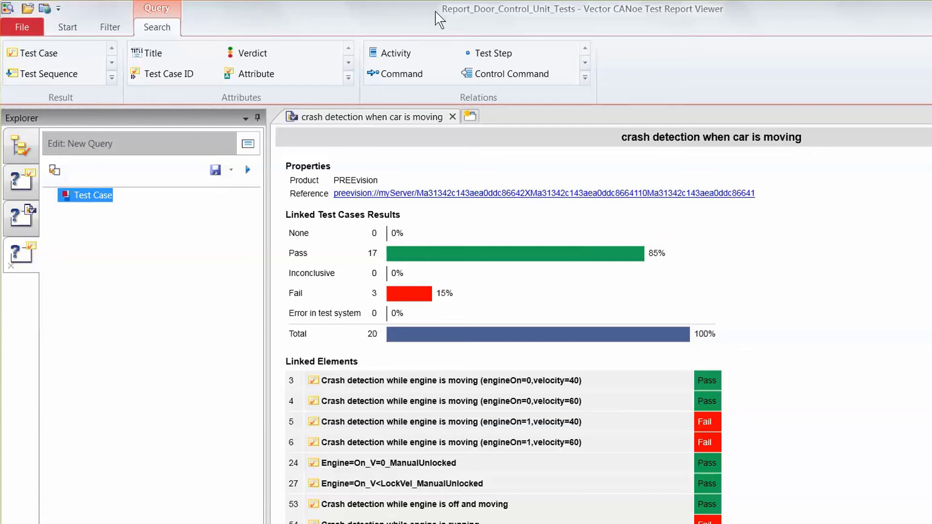
Add a Verdict condition limited to Pass, unchecking Fail and Error in test system
left_click(348, 77)
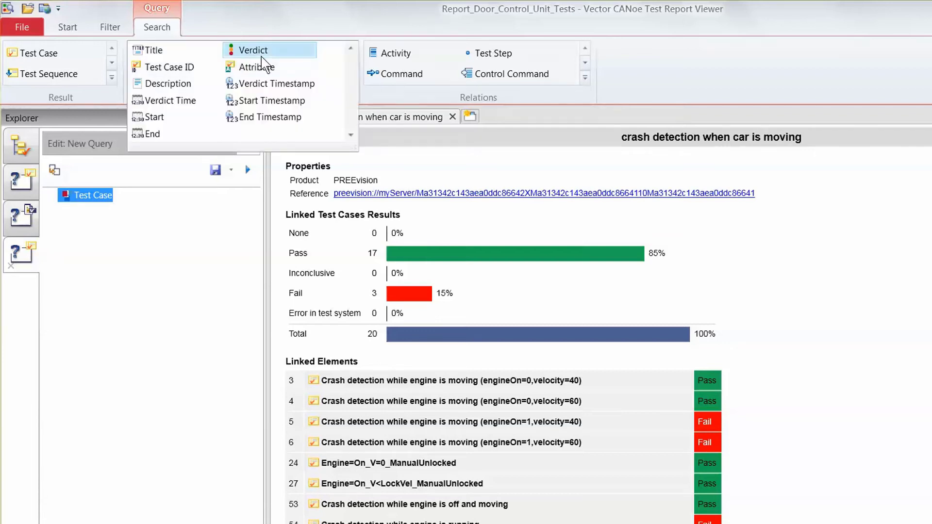
left_click(261, 55)
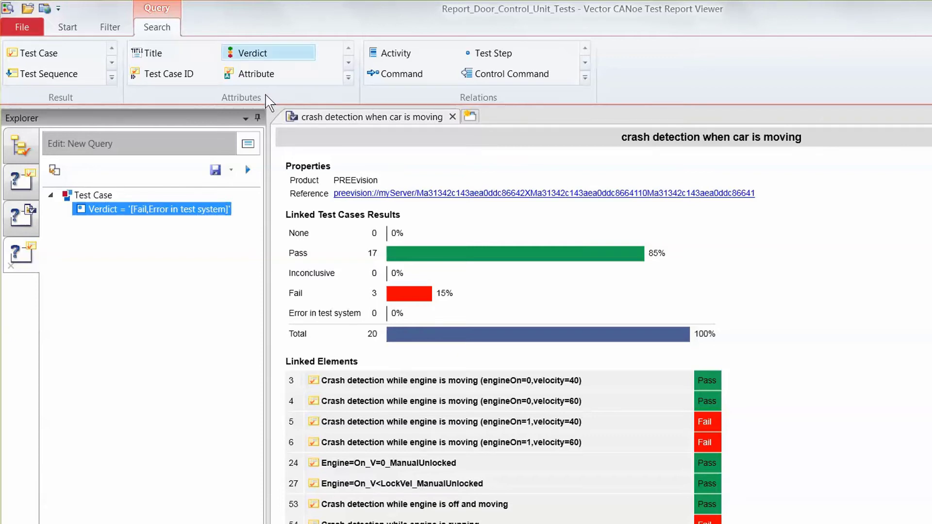
left_click(164, 208)
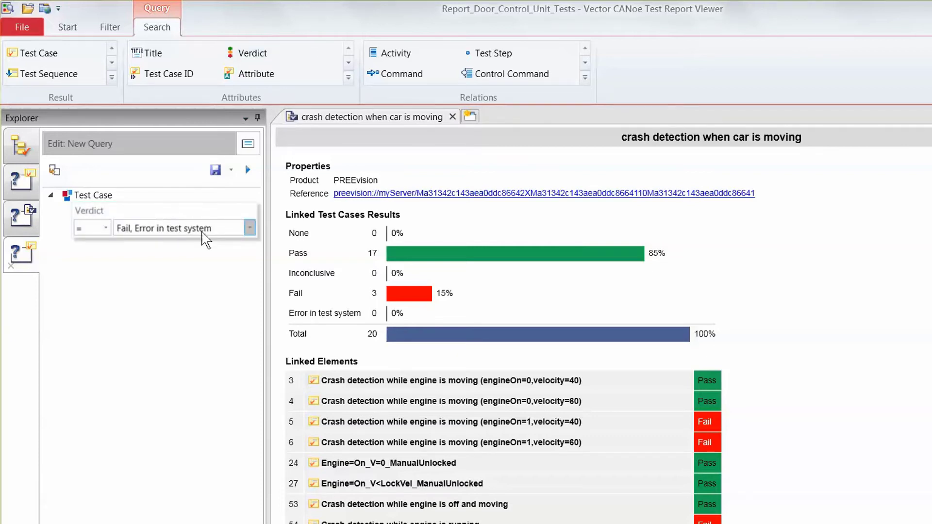
left_click(248, 226)
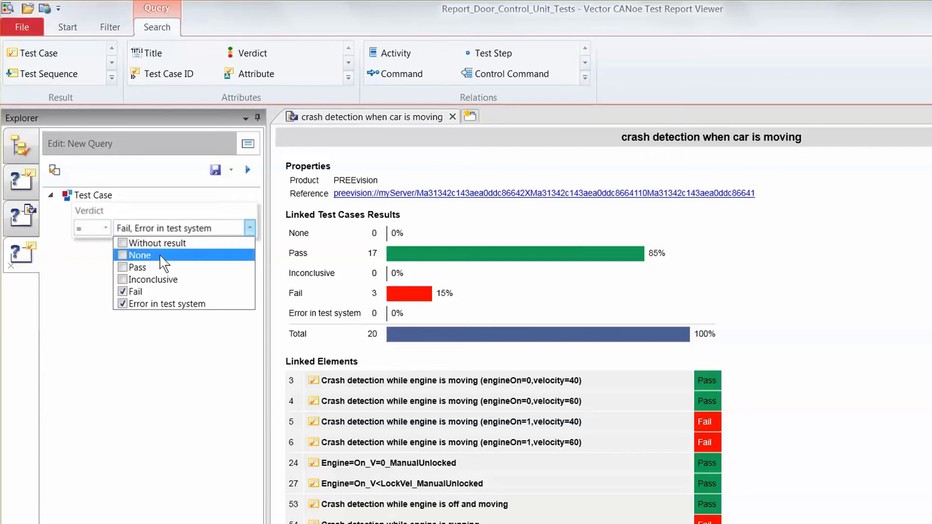
left_click(123, 267)
left_click(123, 291)
left_click(123, 304)
left_click(138, 333)
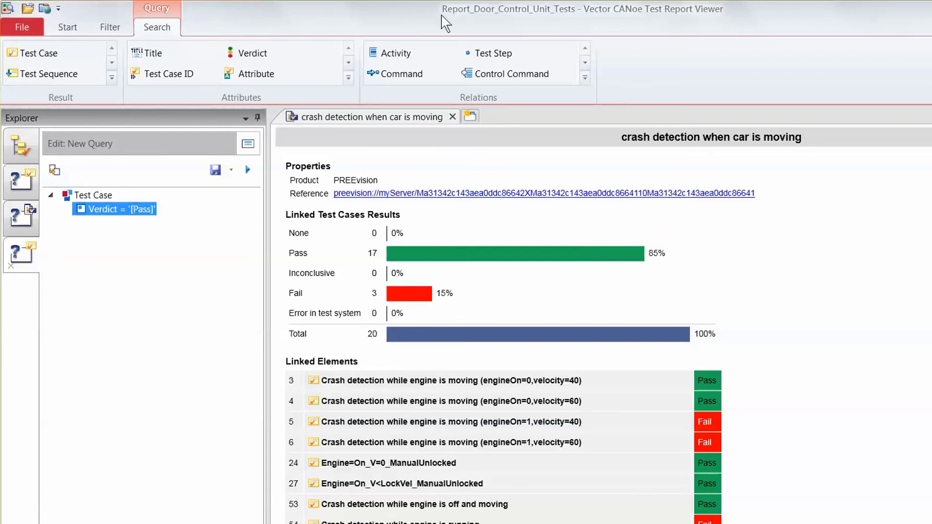
Add a Trace Item relation whose Title contains 'velocity', combined with Verdict = Pass
left_click(585, 78)
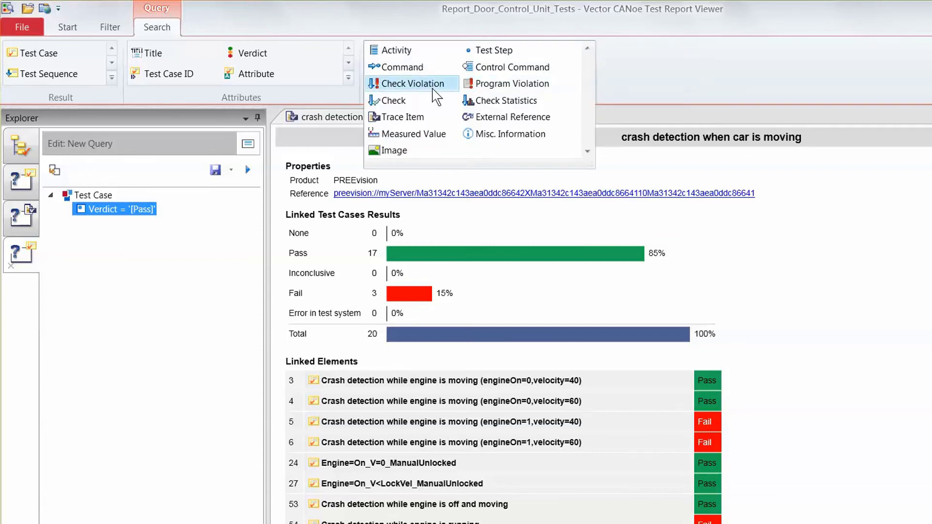
left_click(410, 119)
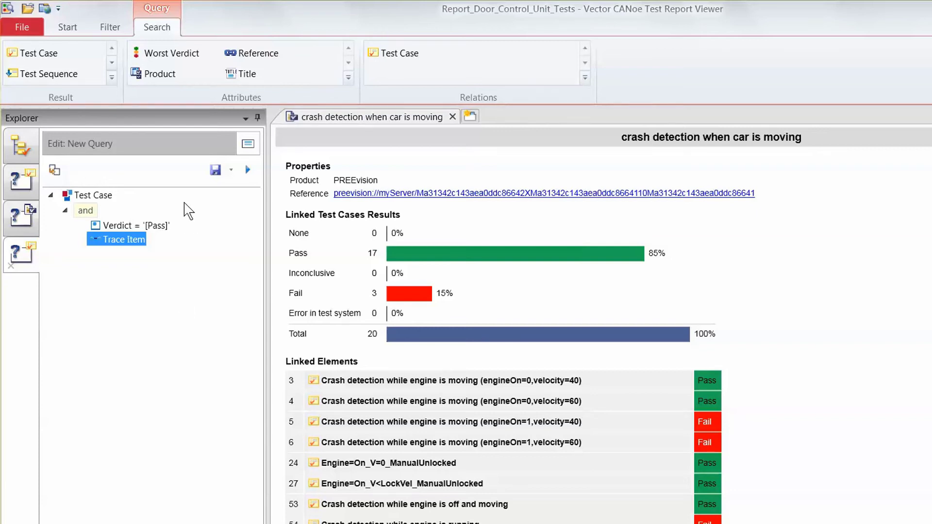
left_click(243, 75)
left_click(172, 256)
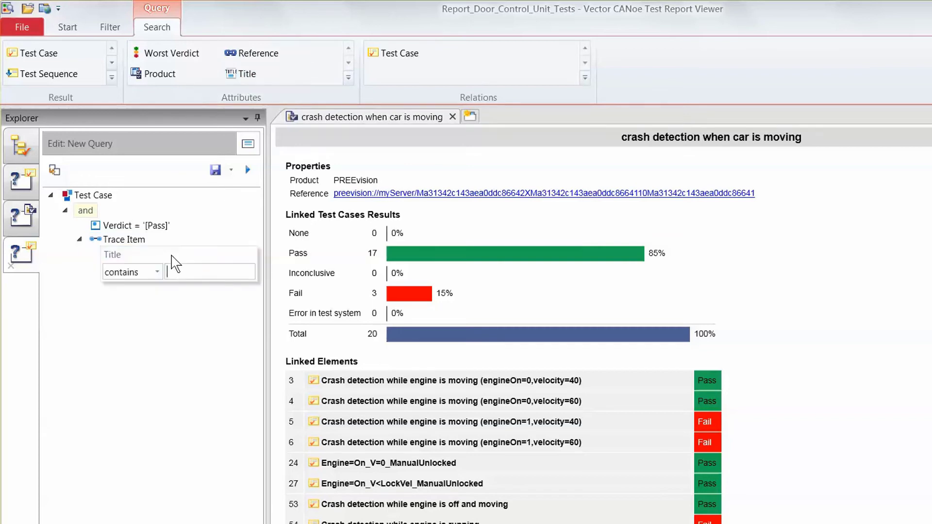
type("velocity")
key("Return")
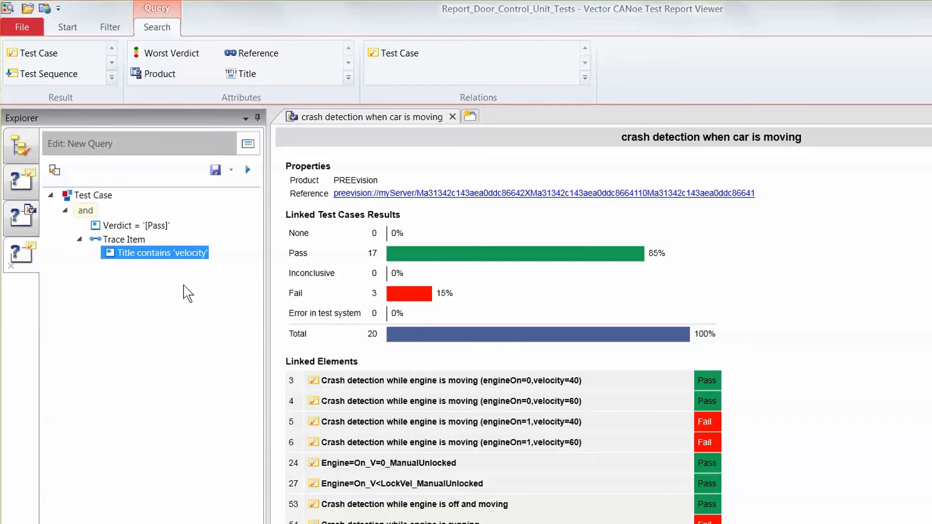
left_click(144, 240)
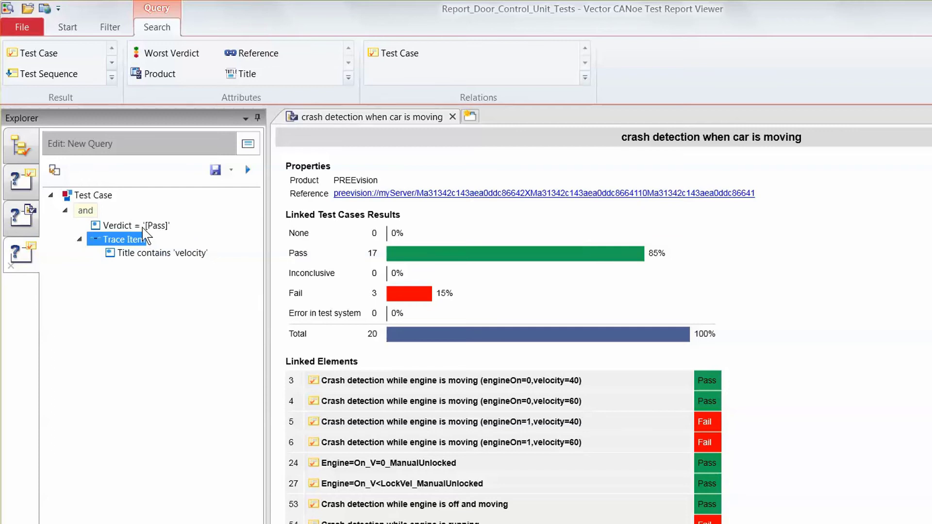
left_click(143, 226)
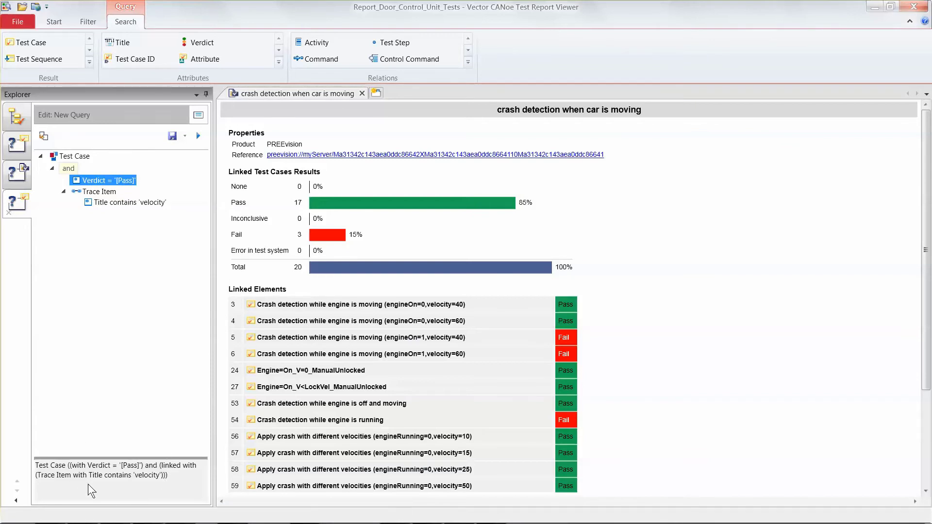
Run the query, review passing test cases 30, 34 and 39, then reopen the query for editing
left_click(107, 392)
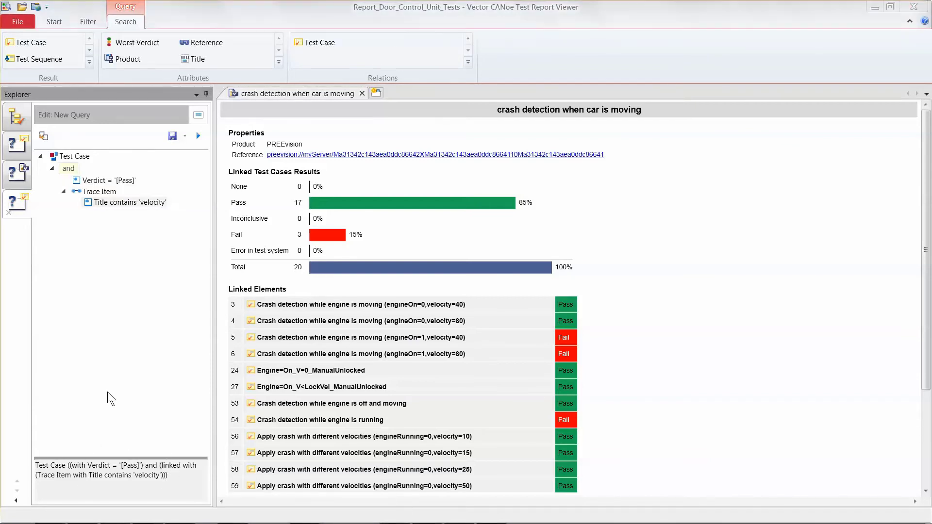
left_click(198, 136)
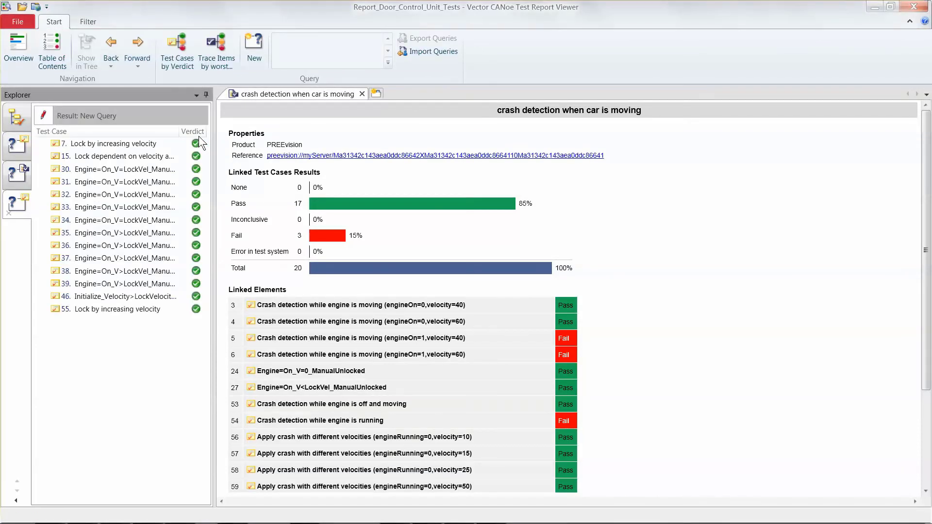
left_click(124, 167)
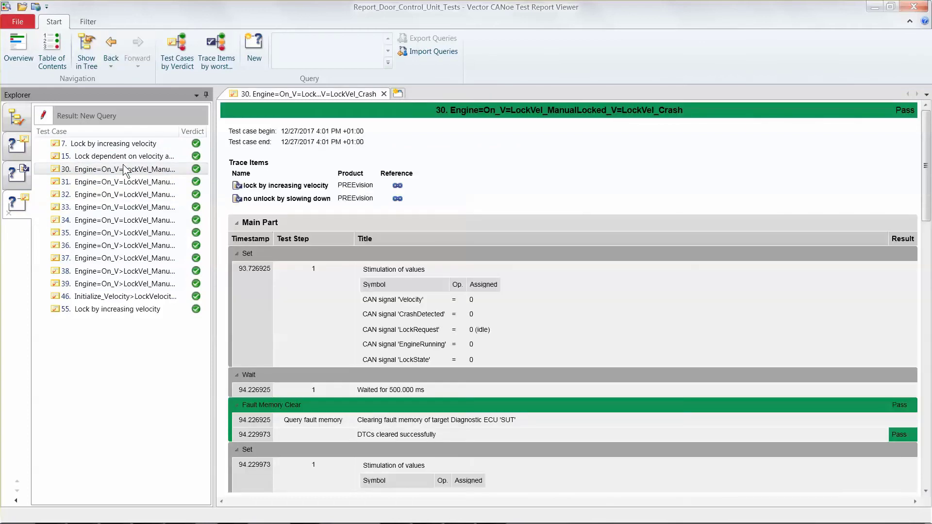
left_click(123, 221)
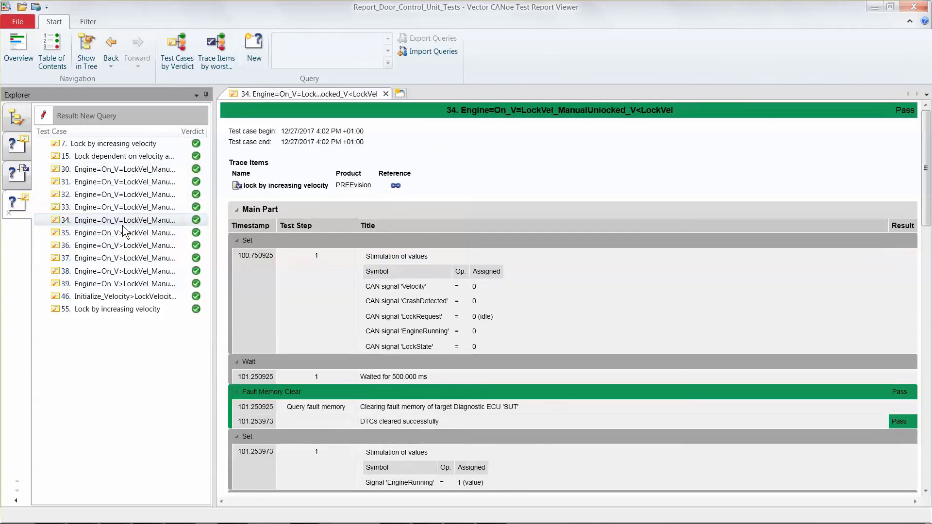
left_click(124, 280)
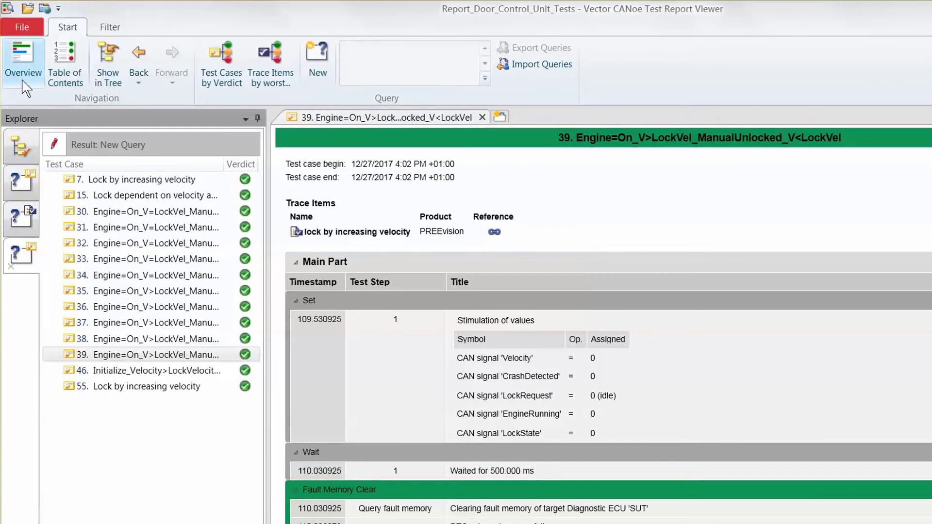
left_click(53, 145)
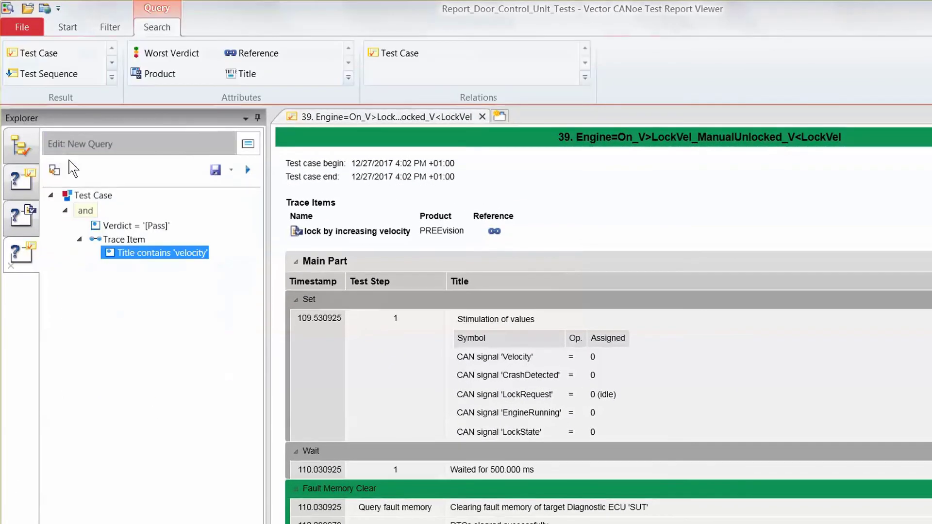
Add Inconclusive and Fail to the accepted Verdict values alongside Pass and rerun the query
left_click(153, 226)
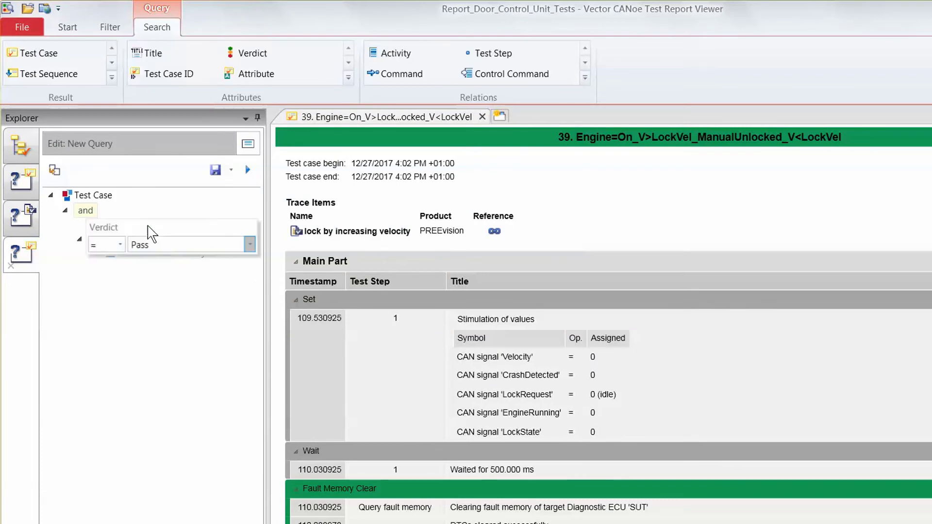
left_click(165, 252)
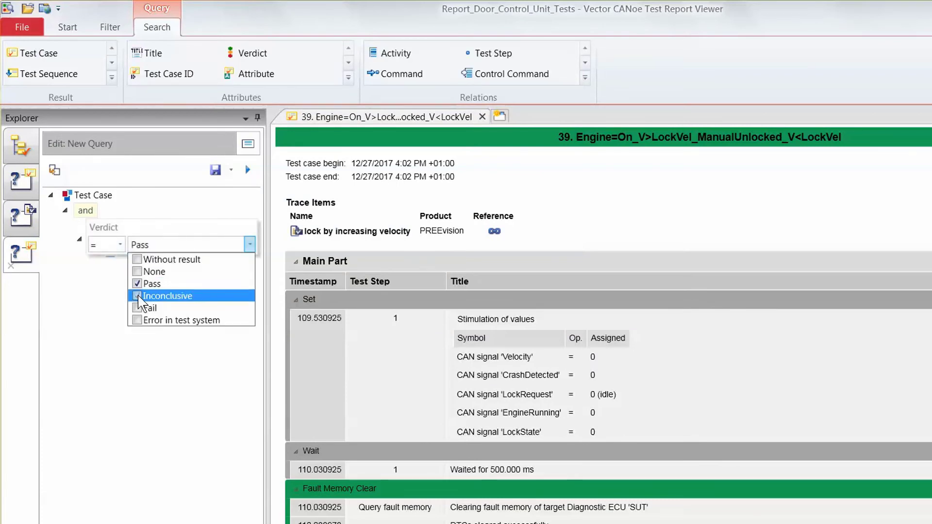
left_click(138, 296)
left_click(138, 307)
left_click(189, 379)
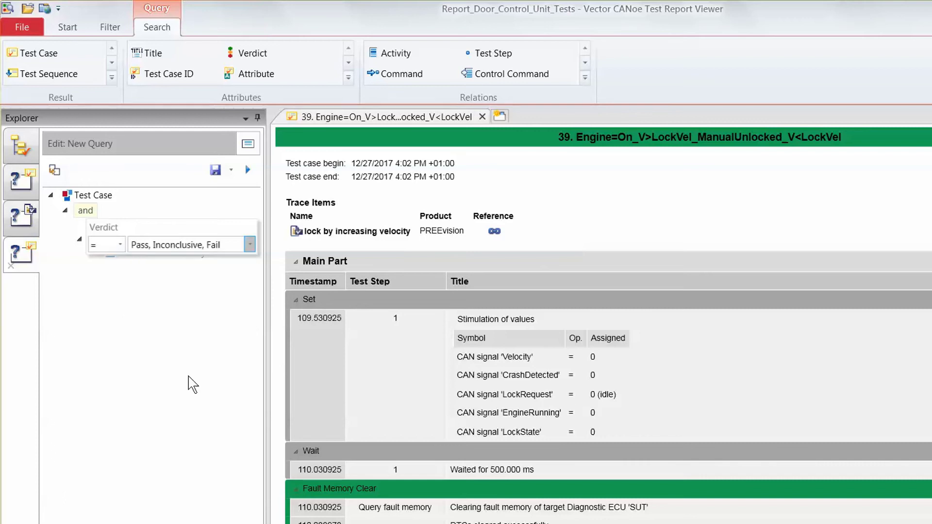
left_click(247, 170)
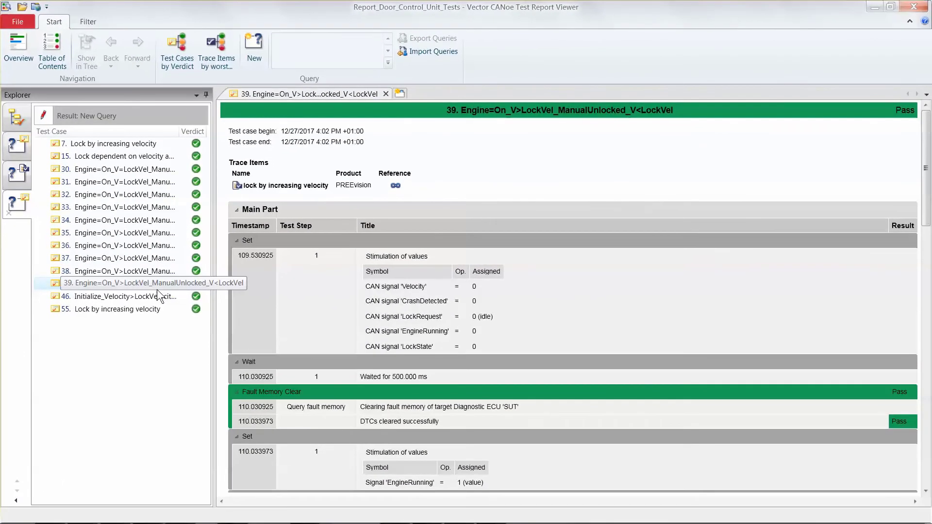
left_click(40, 118)
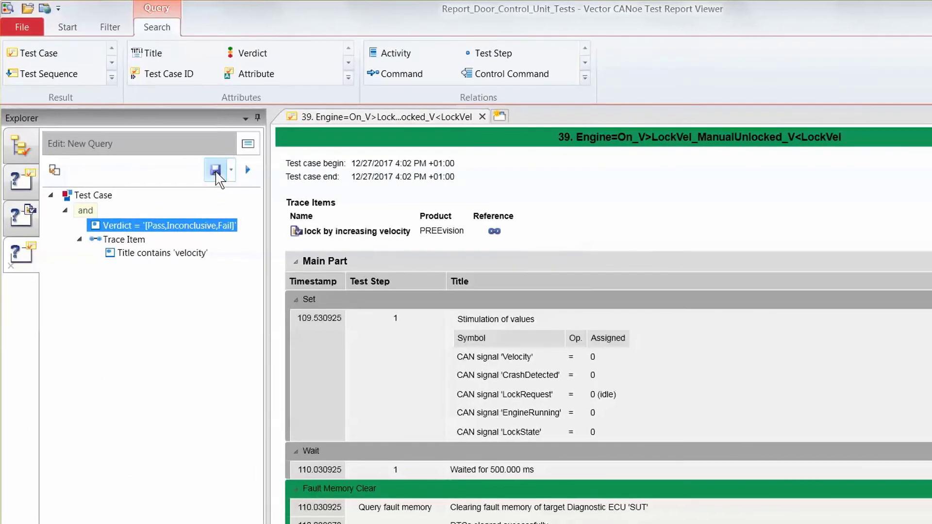
Save the query under the name 'myQuery' and view the saved queries
left_click(173, 136)
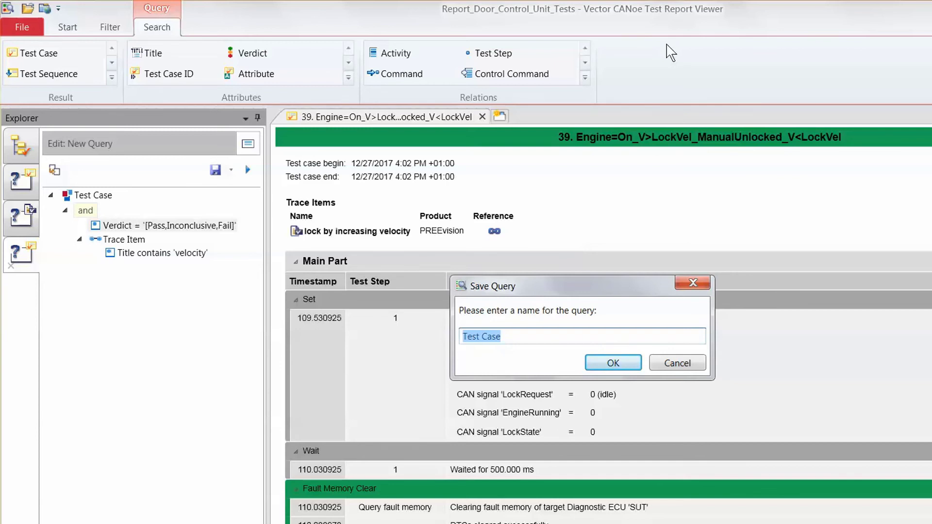
type("myQuery")
left_click(605, 363)
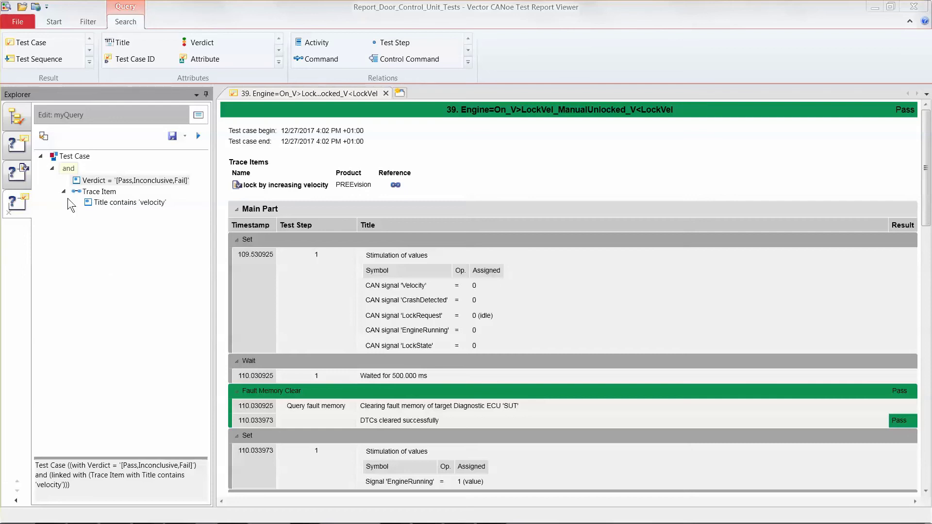
left_click(52, 22)
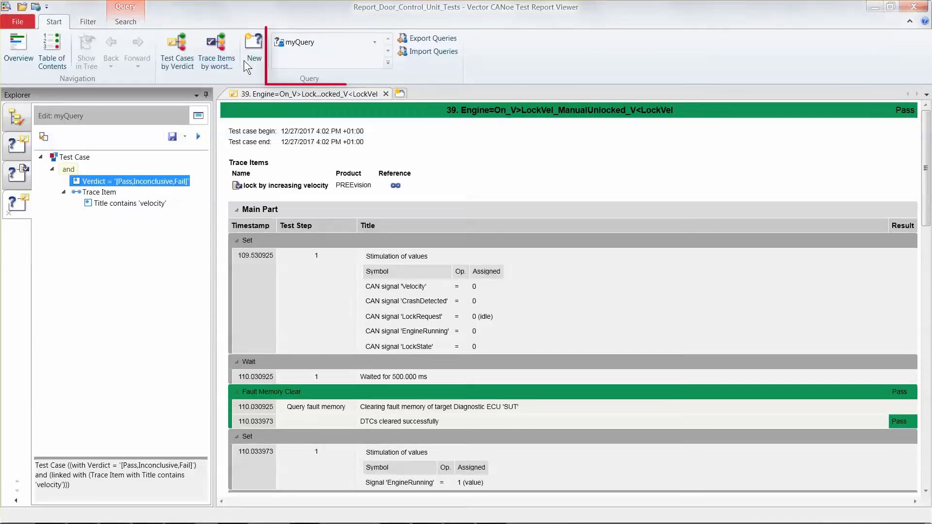
Run the saved myQuery from the Start tab's Query gallery
left_click(296, 40)
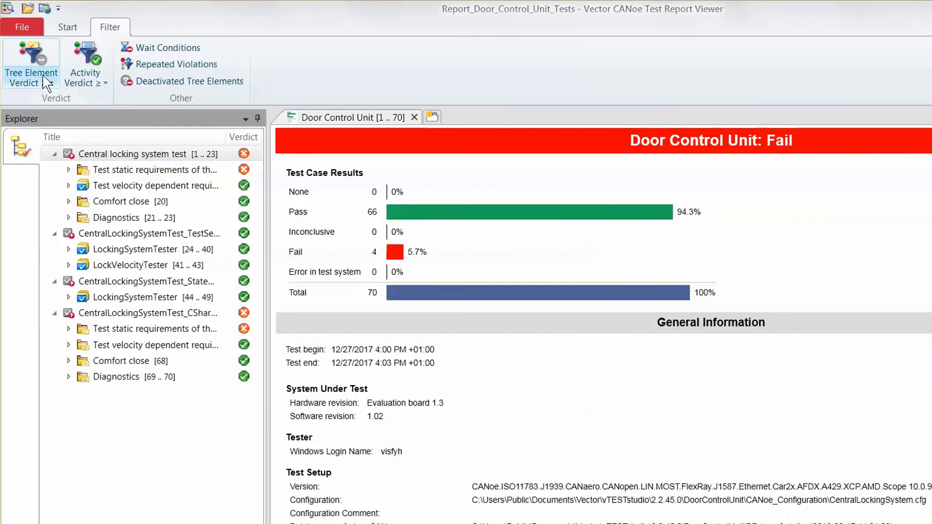
Set the tree verdict filter to Pass or worse and open the Lock statically test case
left_click(37, 65)
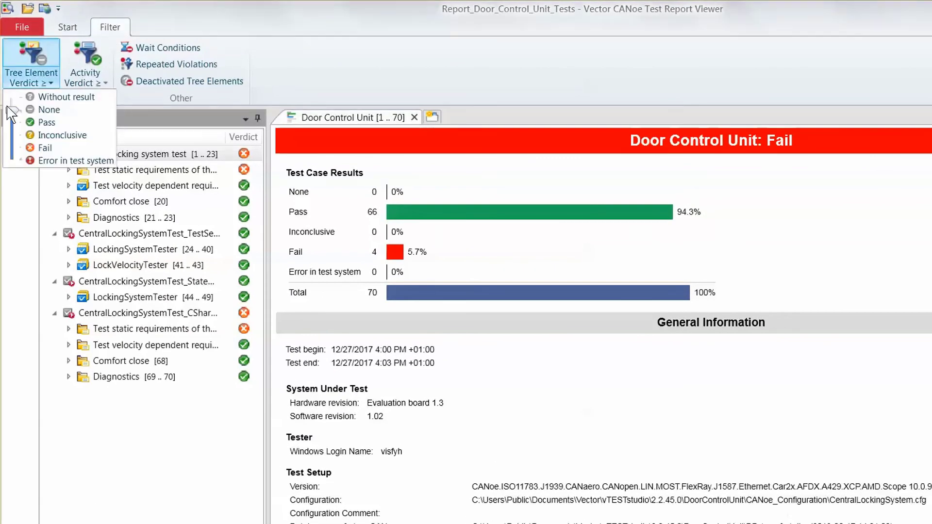
left_click_drag(12, 110, 10, 148)
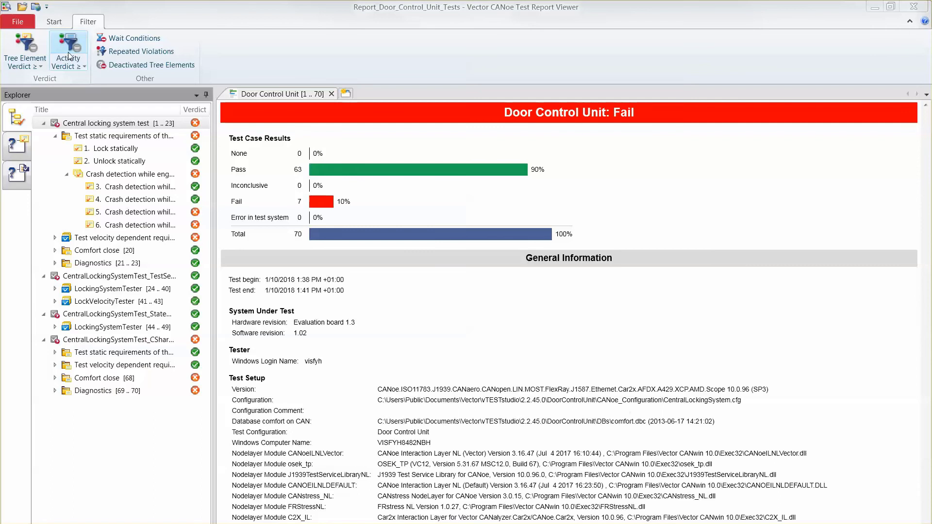
left_click(104, 151)
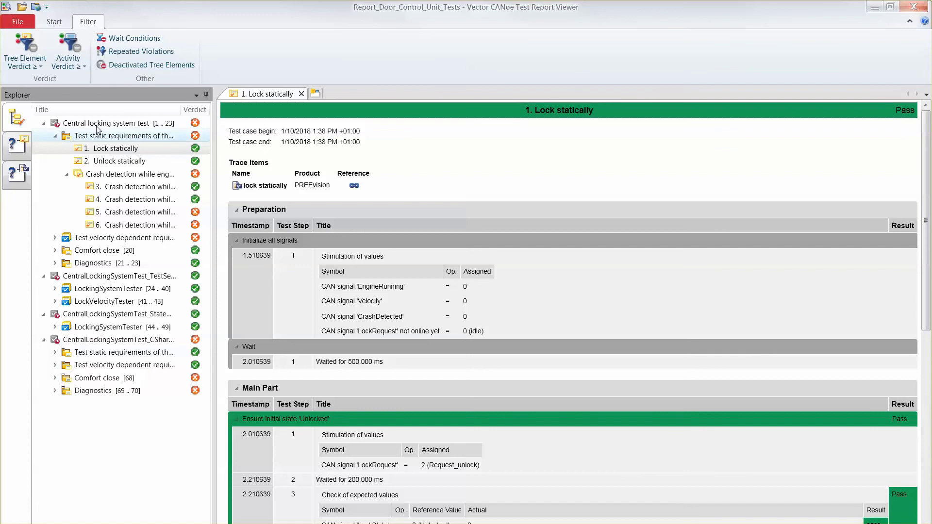
Set the Activity Verdict filter to Fail so only failed activities show
left_click(80, 66)
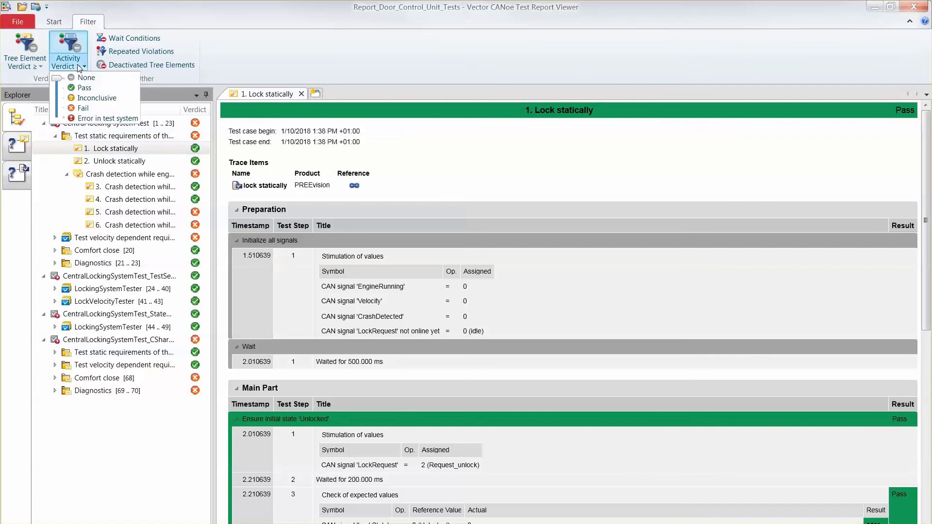
left_click(58, 88)
left_click_drag(58, 90, 57, 109)
left_click(180, 75)
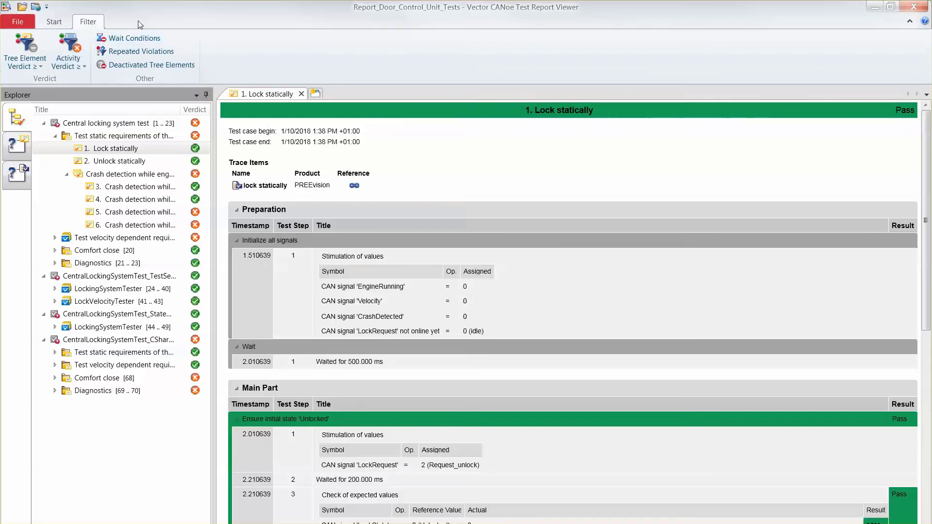
left_click(75, 45)
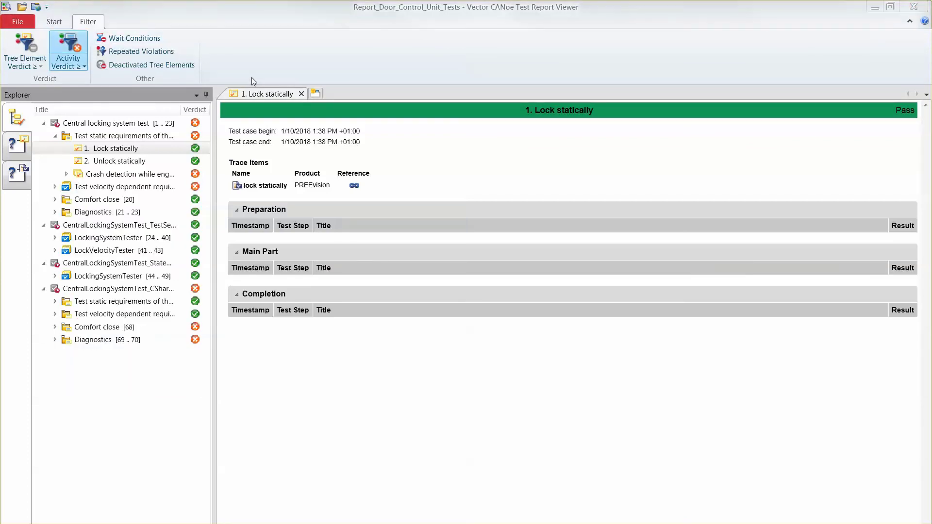
Clear the activity verdict filter and toggle Wait Conditions, Repeated Violations and Deactivated Tree Elements
left_click(63, 43)
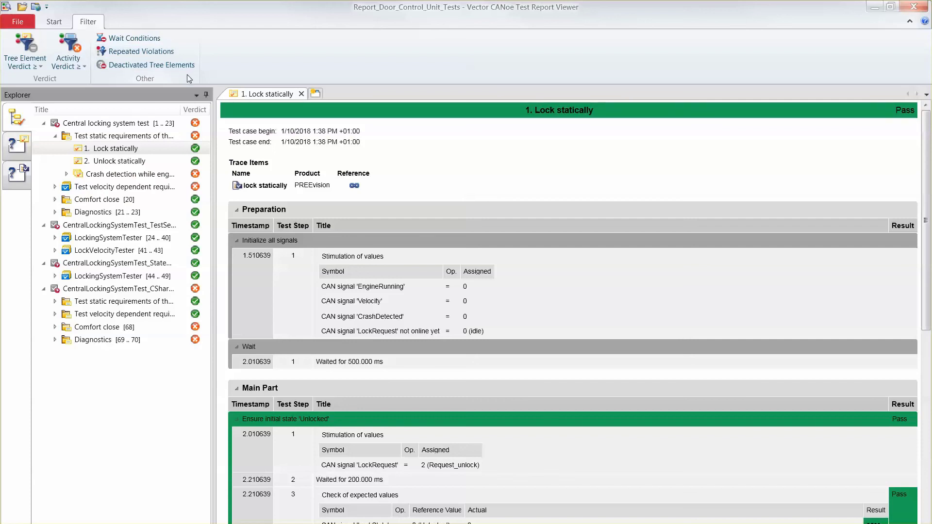
left_click(141, 38)
left_click(142, 40)
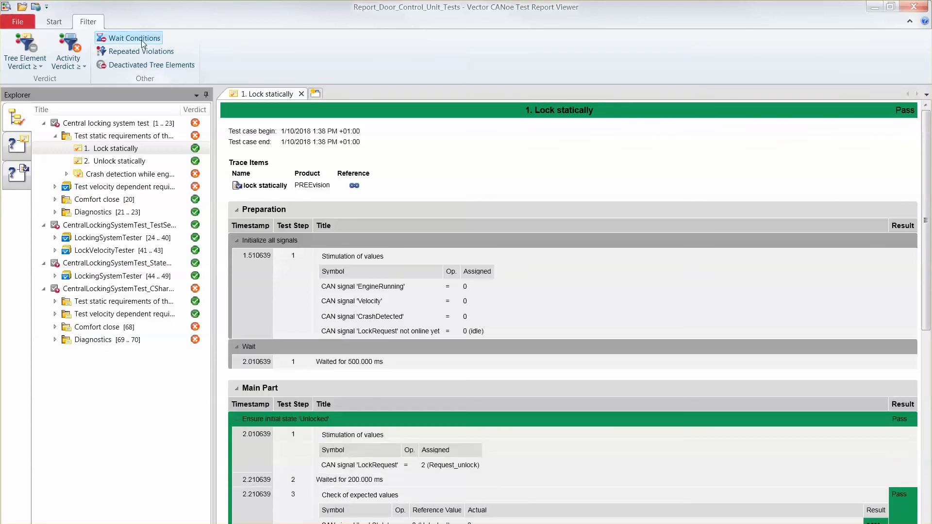
scroll(573, 311, "down", 3)
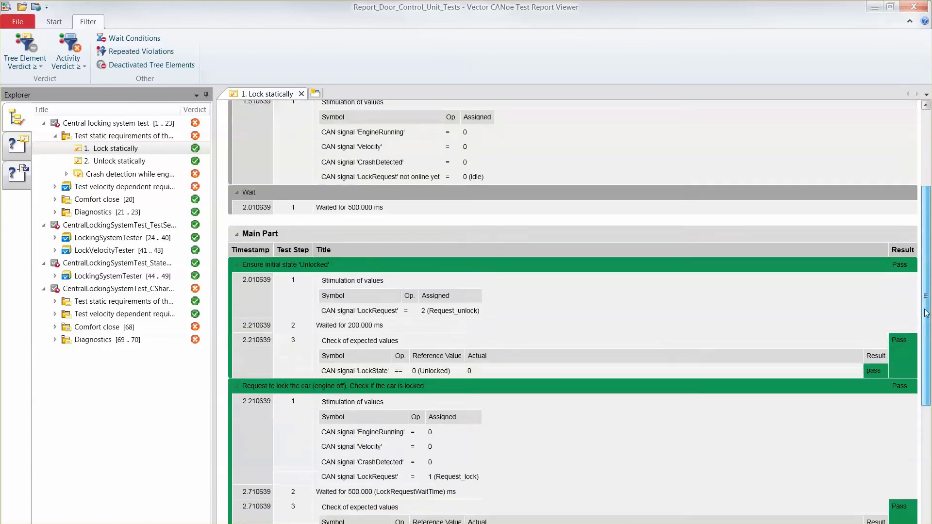
left_click(140, 56)
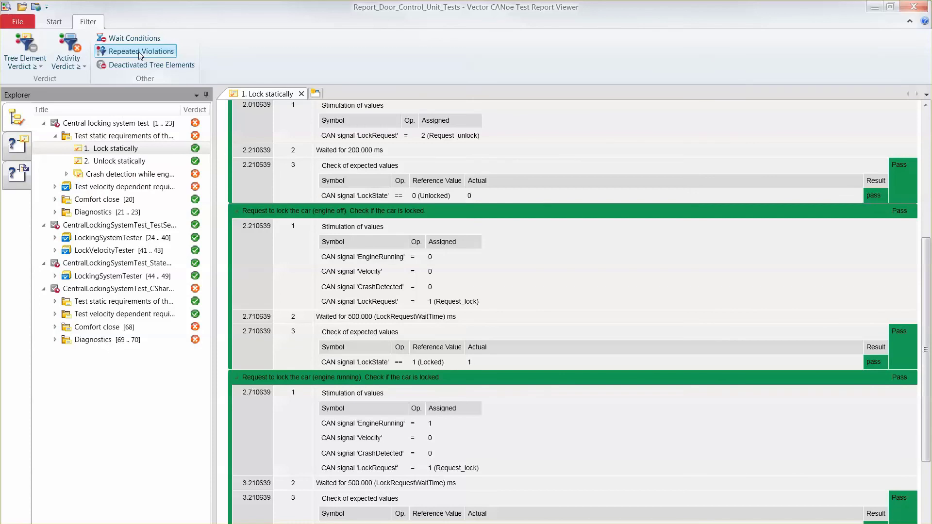
left_click(139, 51)
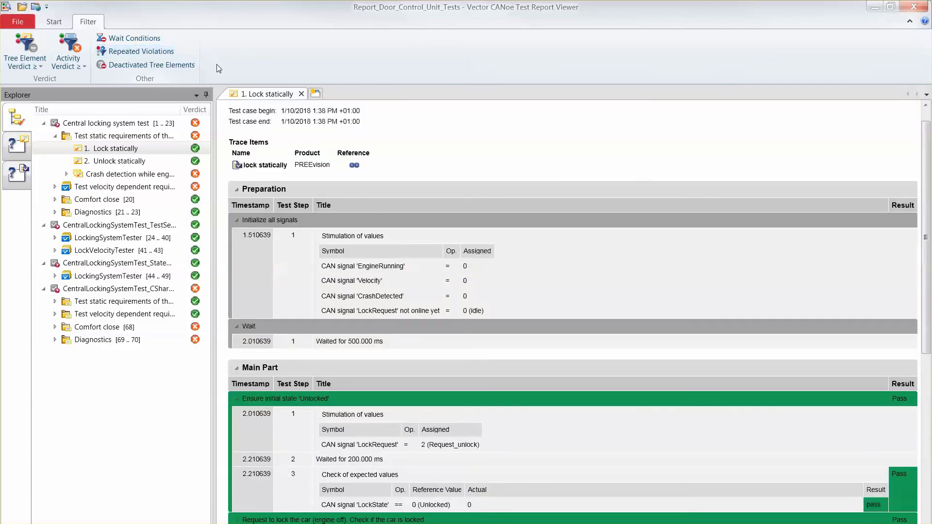
left_click(164, 68)
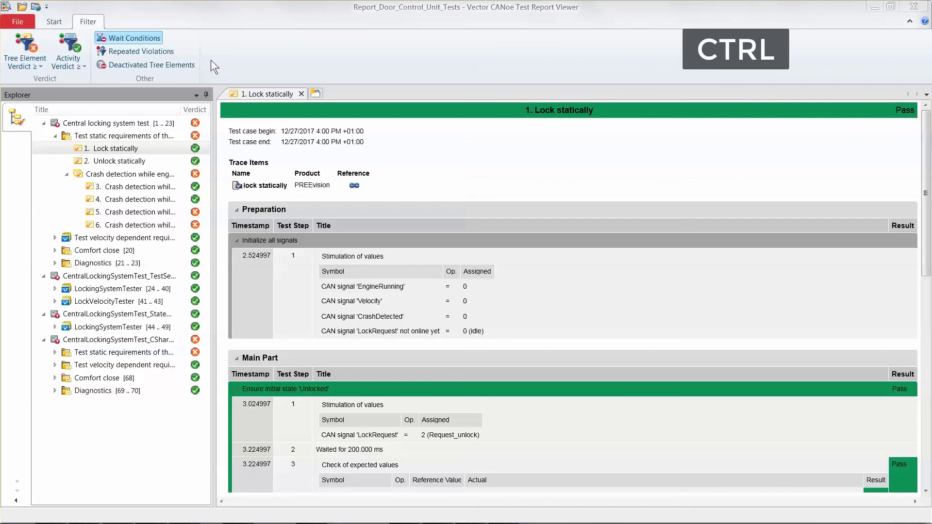
Search the Lock statically report for 'velocity' and step through its matches
key("ctrl+f")
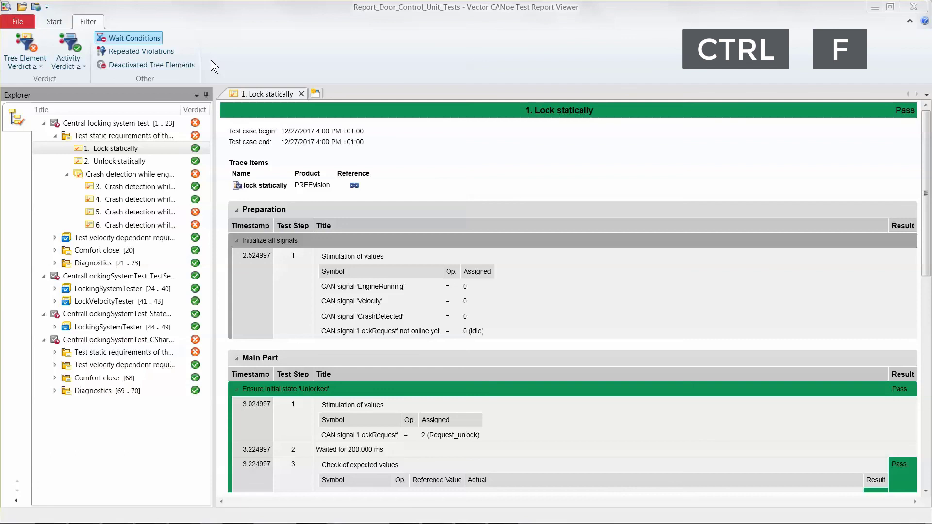
type("v")
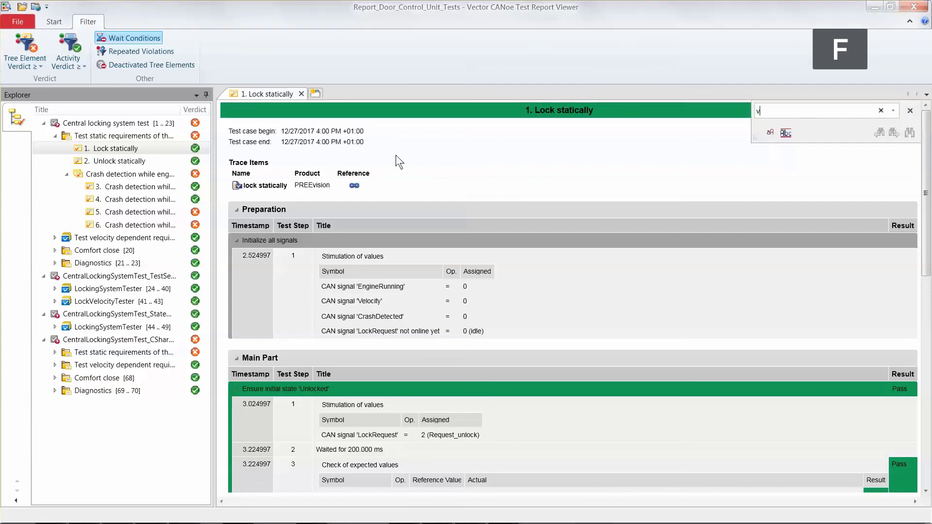
type("elocity")
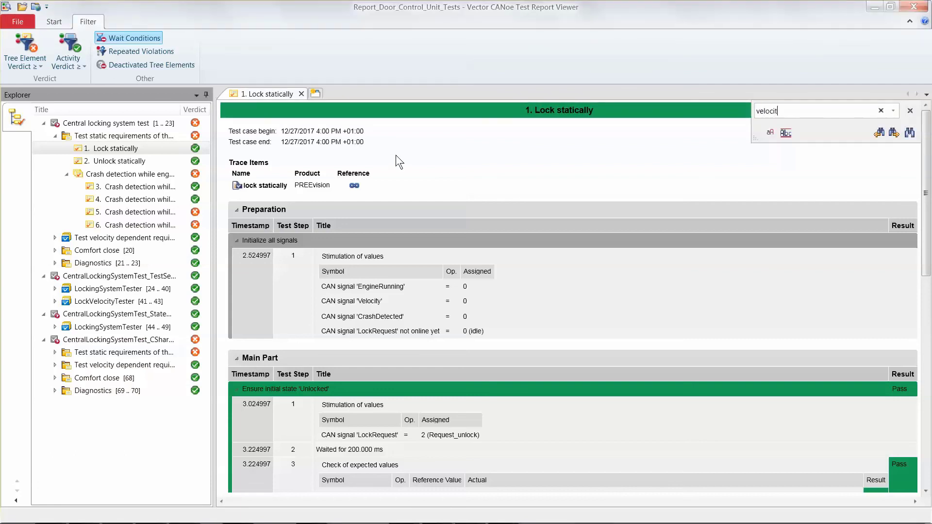
key("Return")
key("Return")
key("Return")
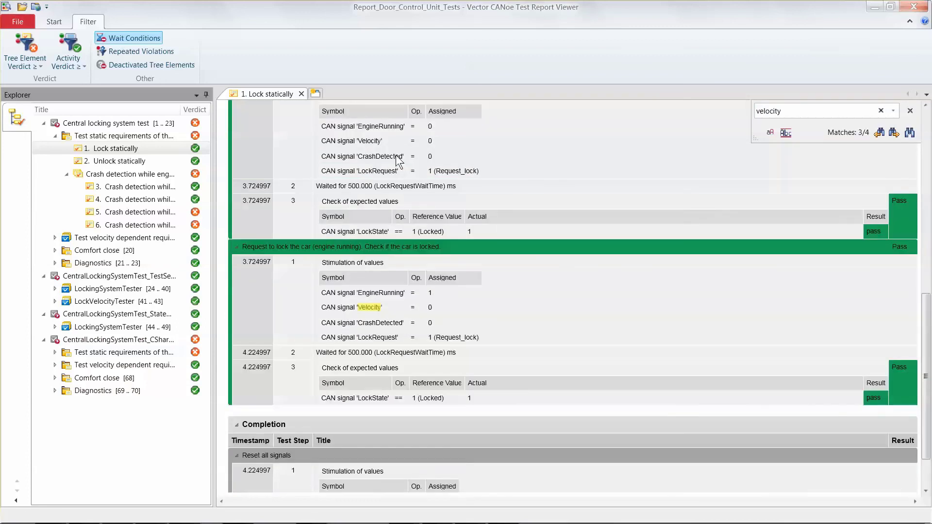
left_click(909, 112)
Search the test tree for 'crash'
left_click(139, 95)
key("ctrl+f")
type("crash")
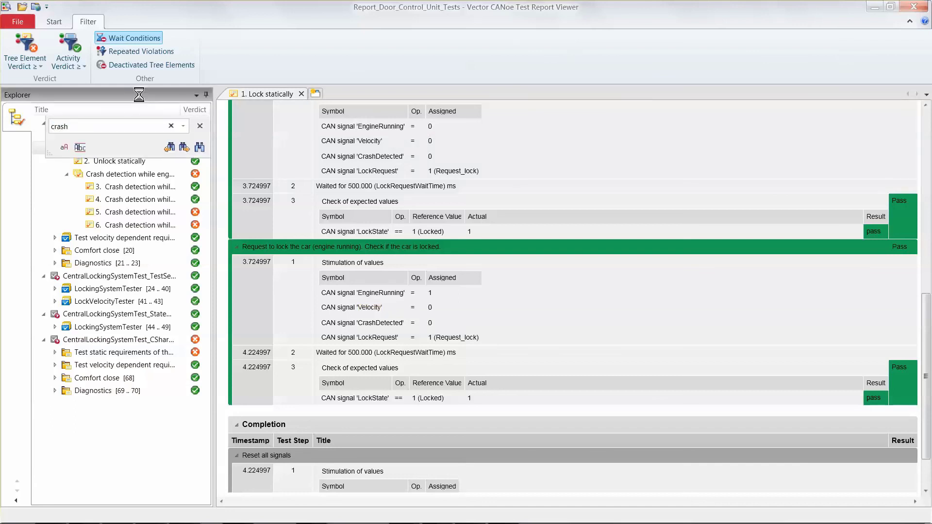